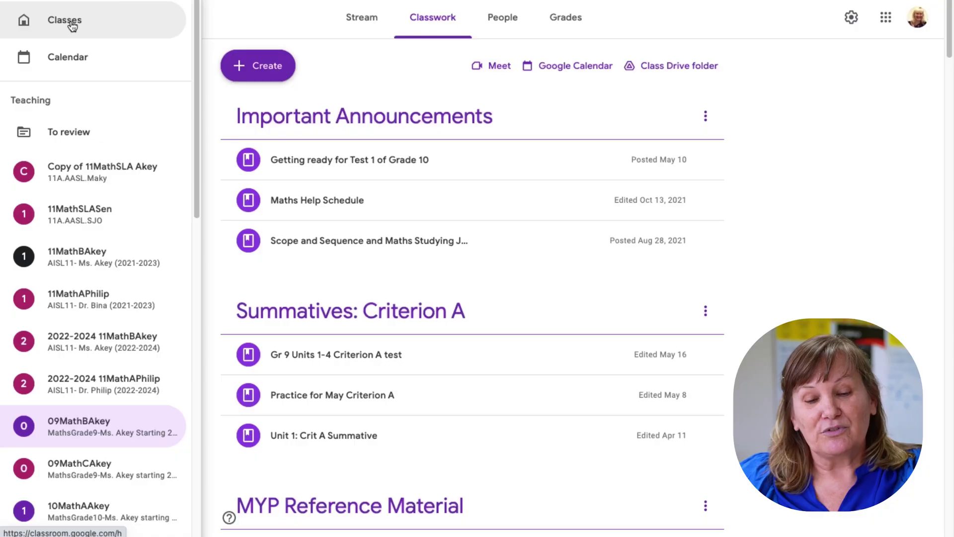
Show the Classes overview with class cards such as 11MathBAkey and 09MathBAkey
{"action": "left_click", "coordinate": [73, 25]}
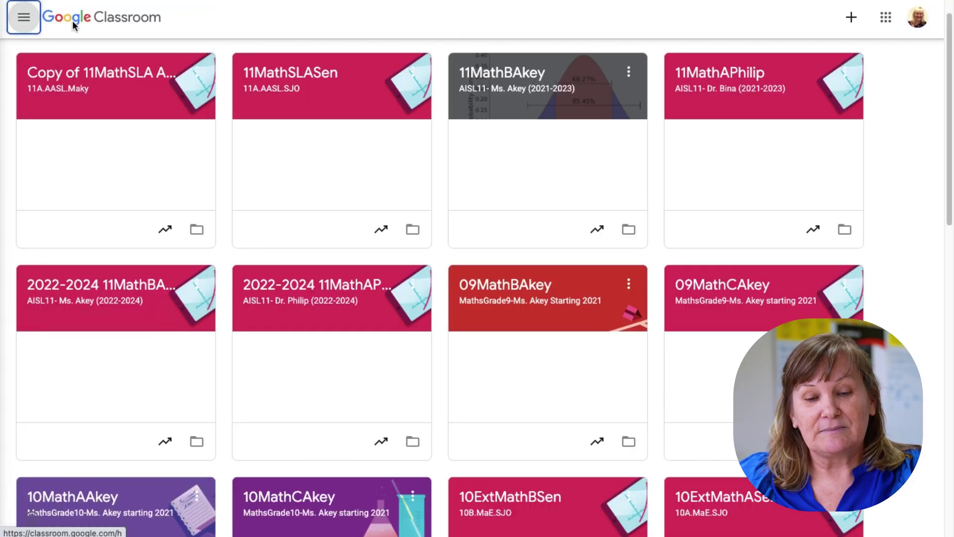
Create the class 11Math sample with section A, subject Mathematics and room 2F 26
{"action": "left_click", "coordinate": [851, 19]}
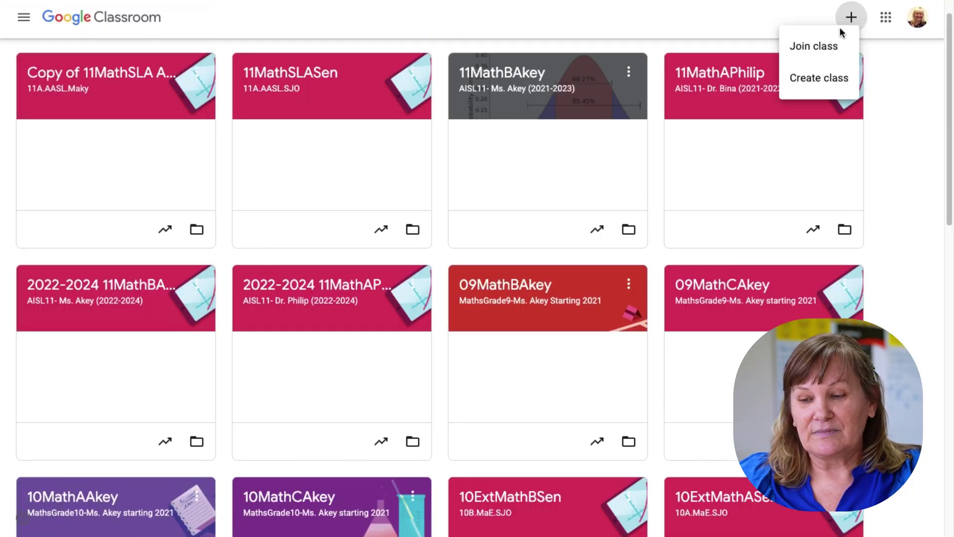
{"action": "left_click", "coordinate": [820, 88]}
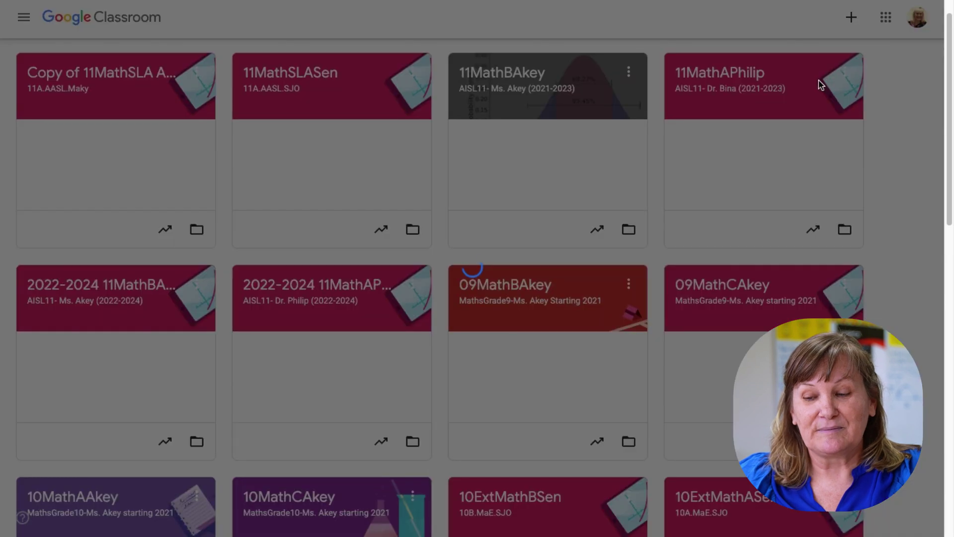
{"action": "type", "text": "11Math sample"}
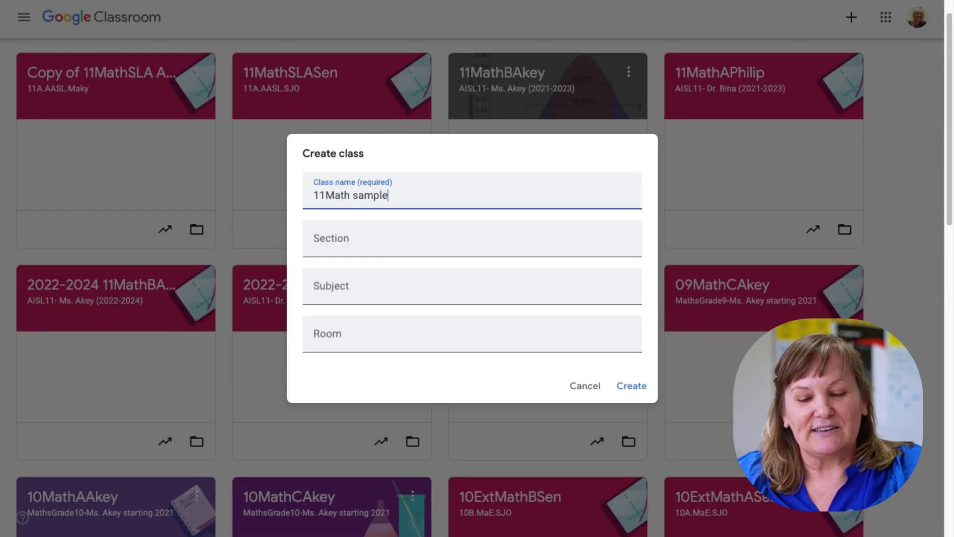
{"action": "left_click", "coordinate": [354, 237]}
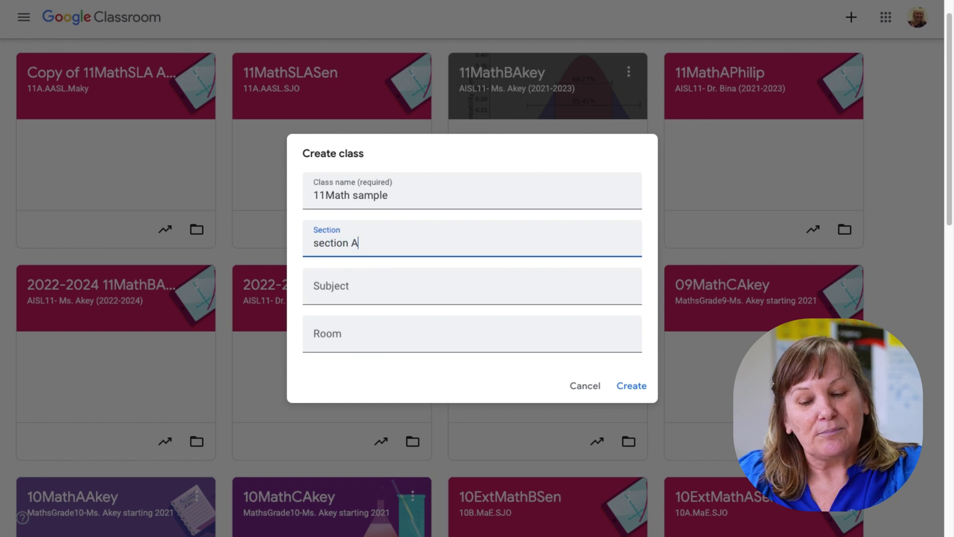
{"action": "left_click", "coordinate": [333, 290]}
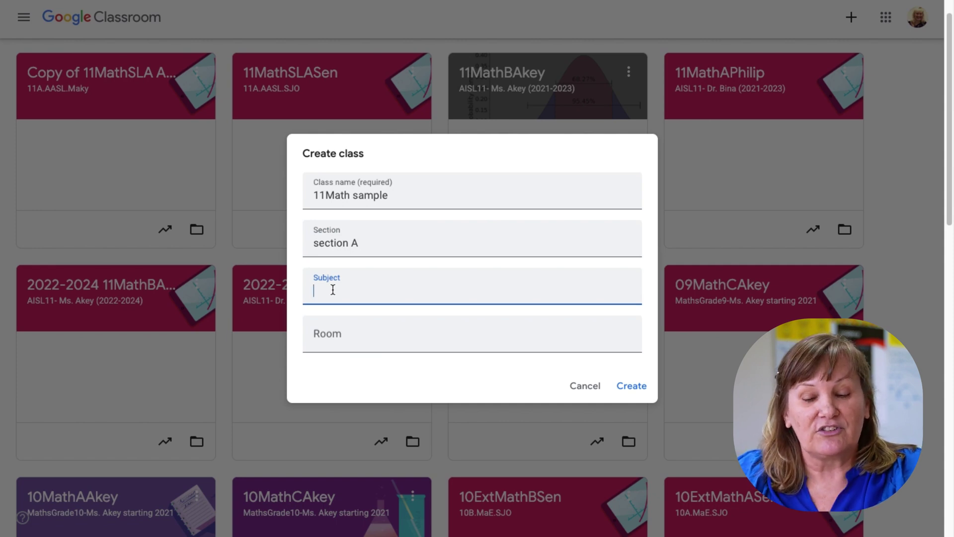
{"action": "type", "text": "Mathm"}
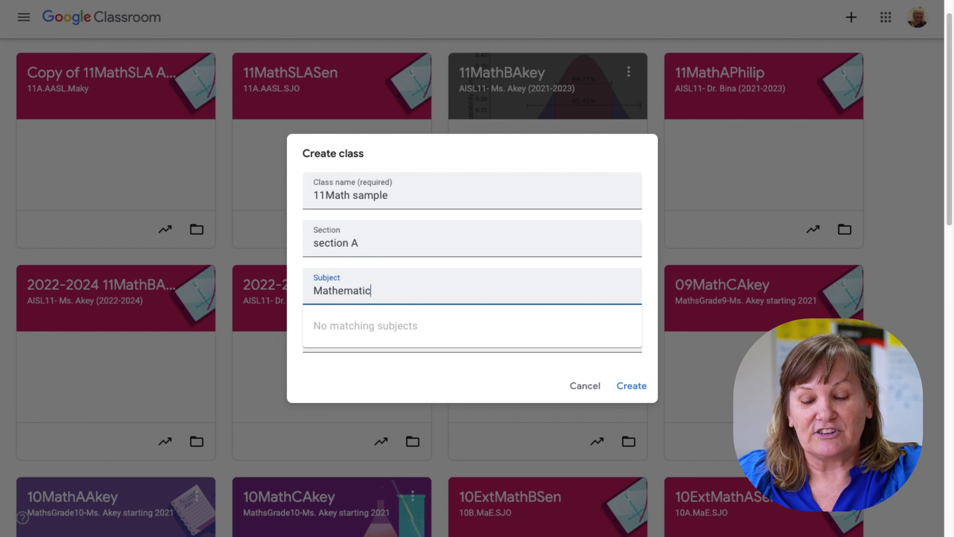
{"action": "type", "text": "matics"}
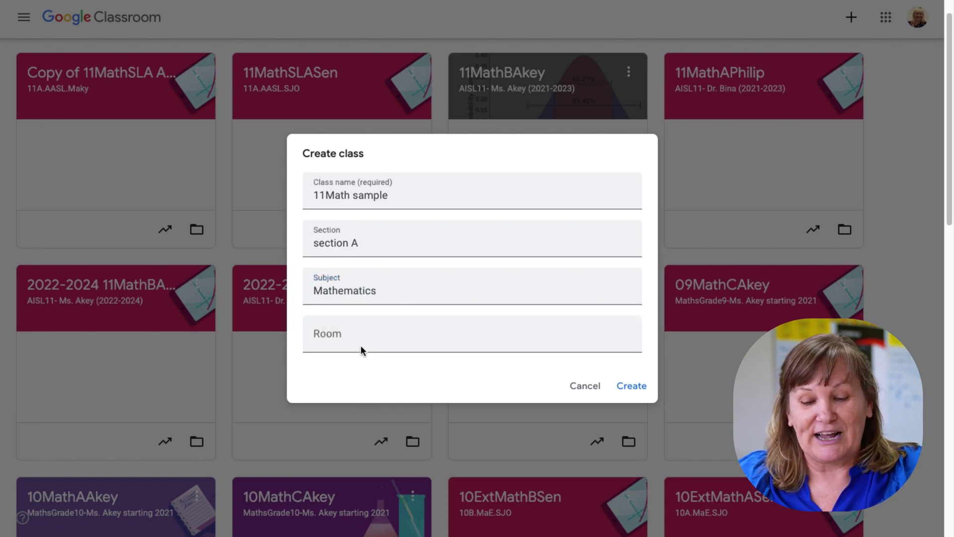
{"action": "left_click", "coordinate": [354, 335]}
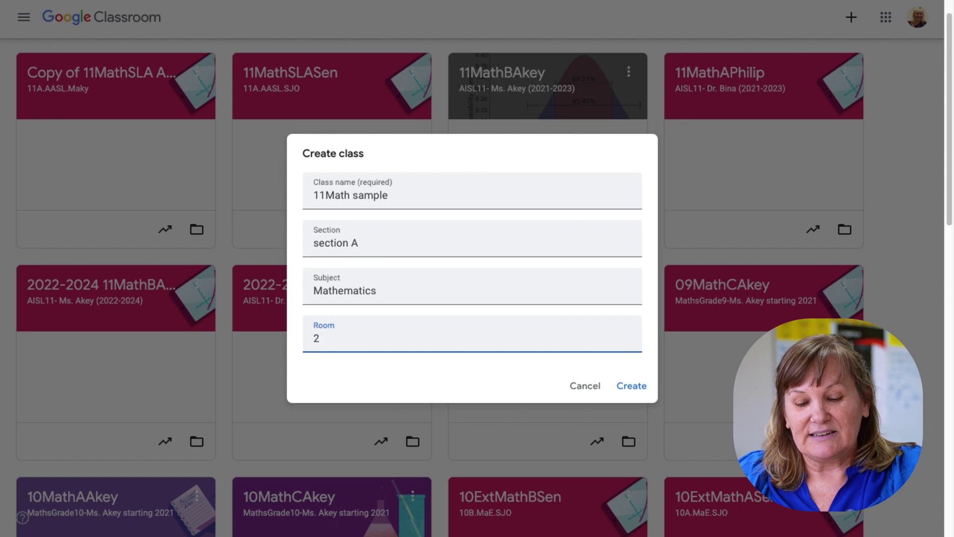
{"action": "left_click", "coordinate": [625, 387]}
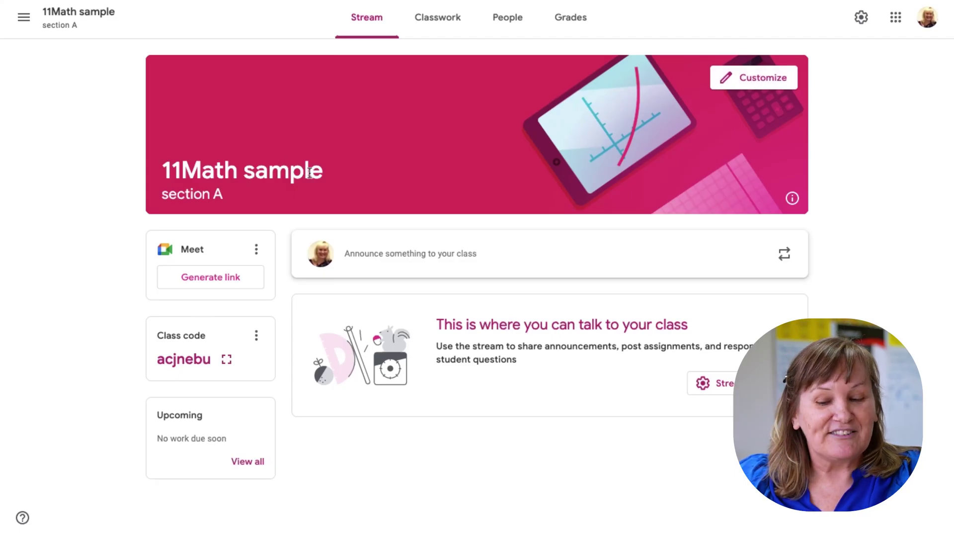
In class settings, change the class name from 11Math sample to 11Math Sample
{"action": "left_click", "coordinate": [861, 20]}
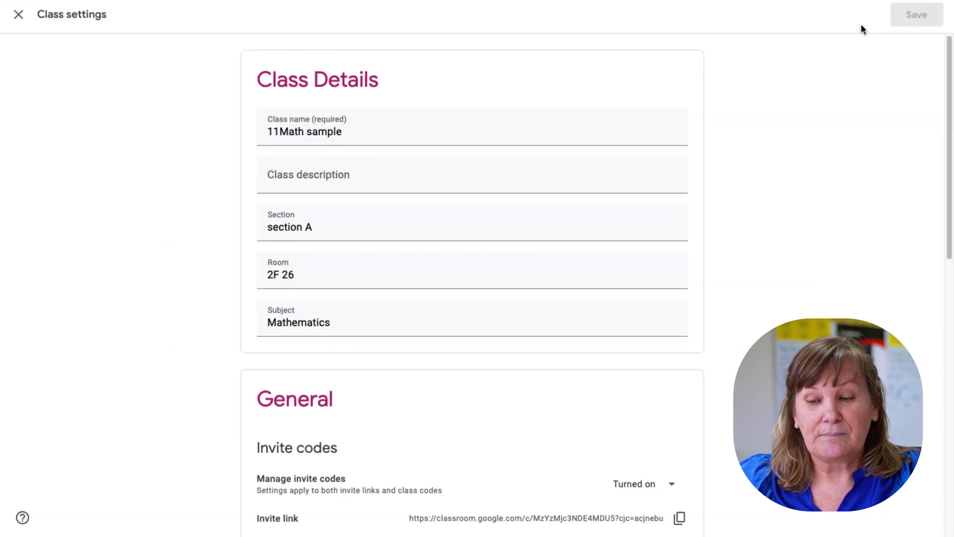
{"action": "left_click", "coordinate": [333, 132]}
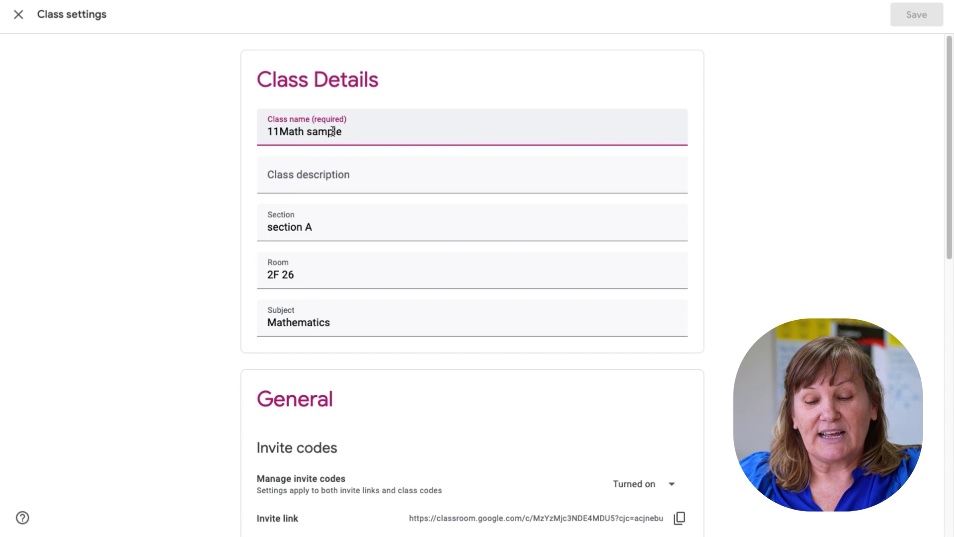
{"action": "double_click", "coordinate": [333, 131]}
{"action": "type", "text": "Sample"}
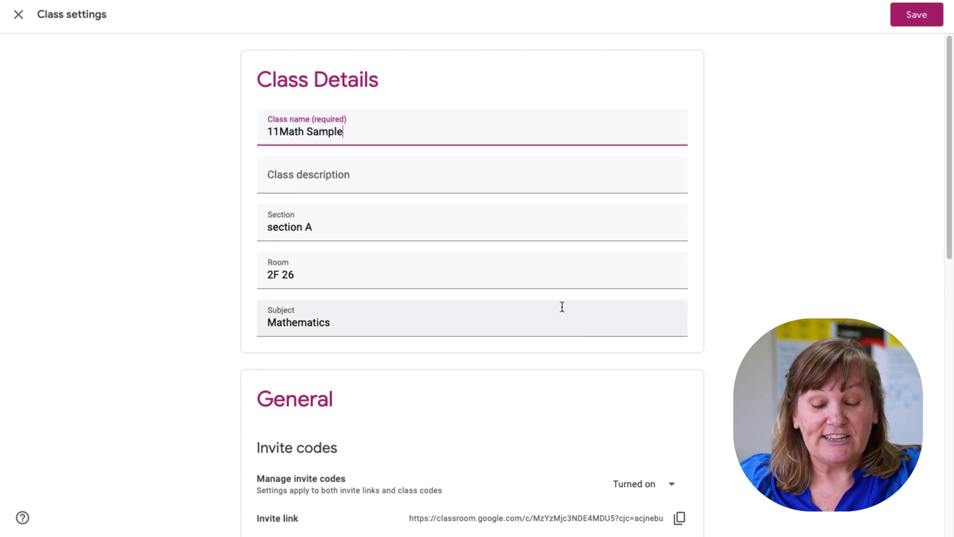
{"action": "scroll", "coordinate": [562, 307], "scroll_direction": "down", "scroll_amount": 5}
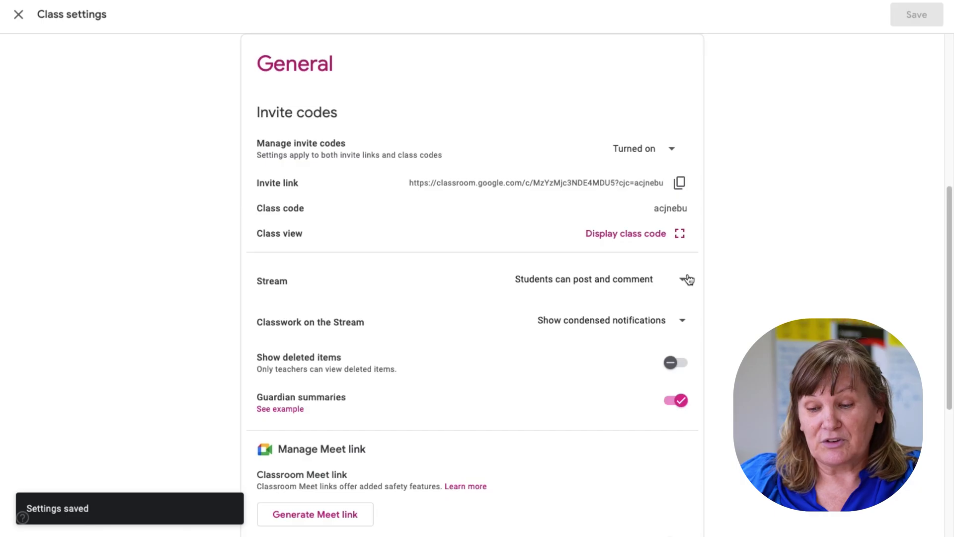
Set the stream permission to 'Only teachers can post or comment' and save the settings
{"action": "left_click", "coordinate": [686, 279]}
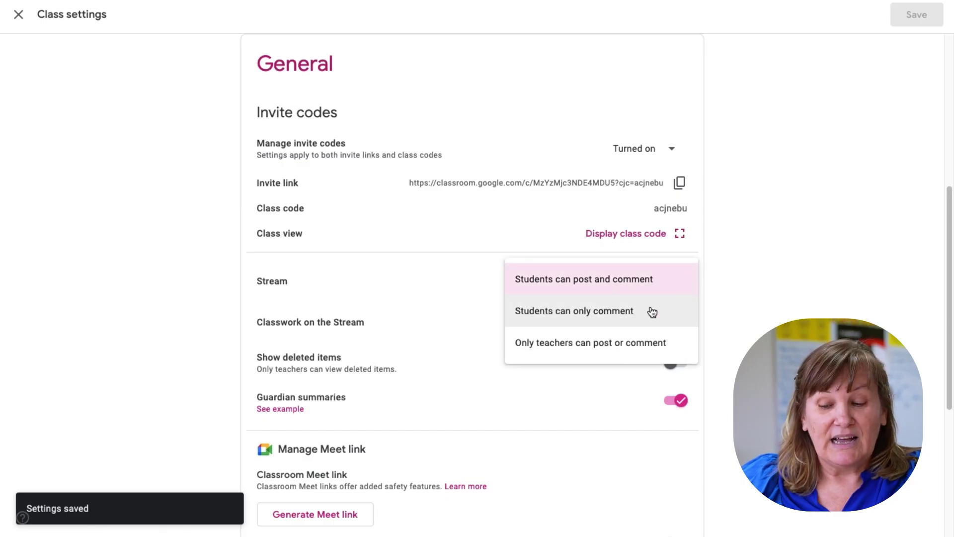
{"action": "left_click", "coordinate": [634, 342]}
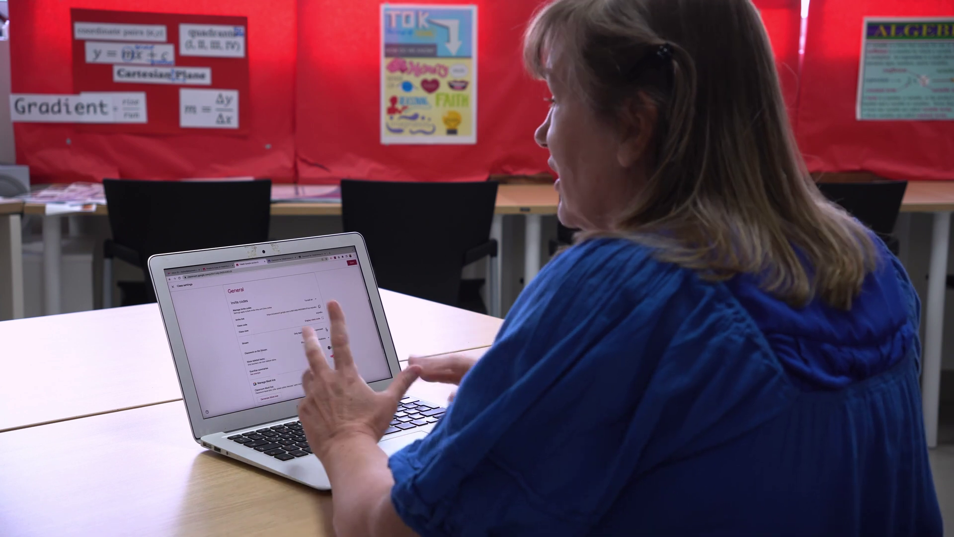
{"action": "left_click", "coordinate": [325, 331]}
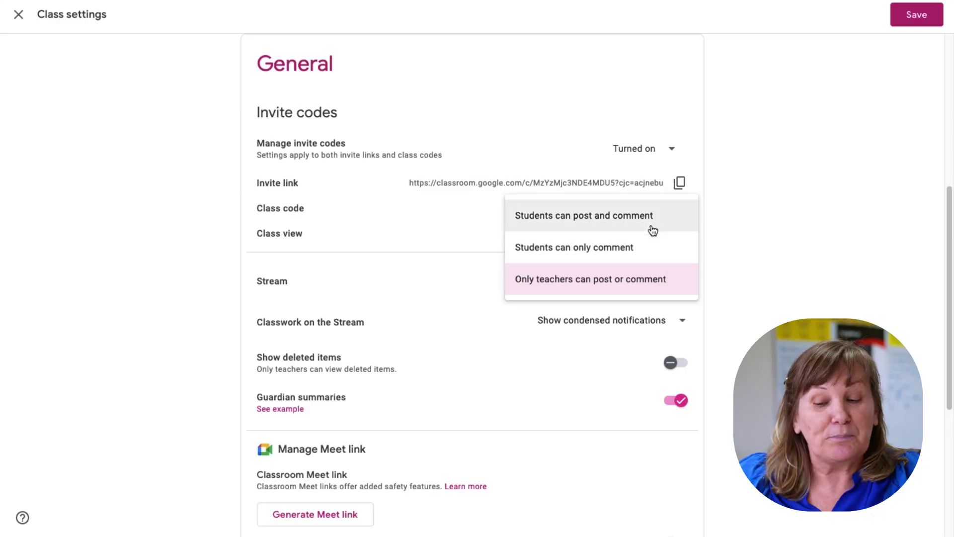
{"action": "left_click", "coordinate": [718, 265]}
{"action": "scroll", "coordinate": [719, 265], "scroll_direction": "down", "scroll_amount": 1}
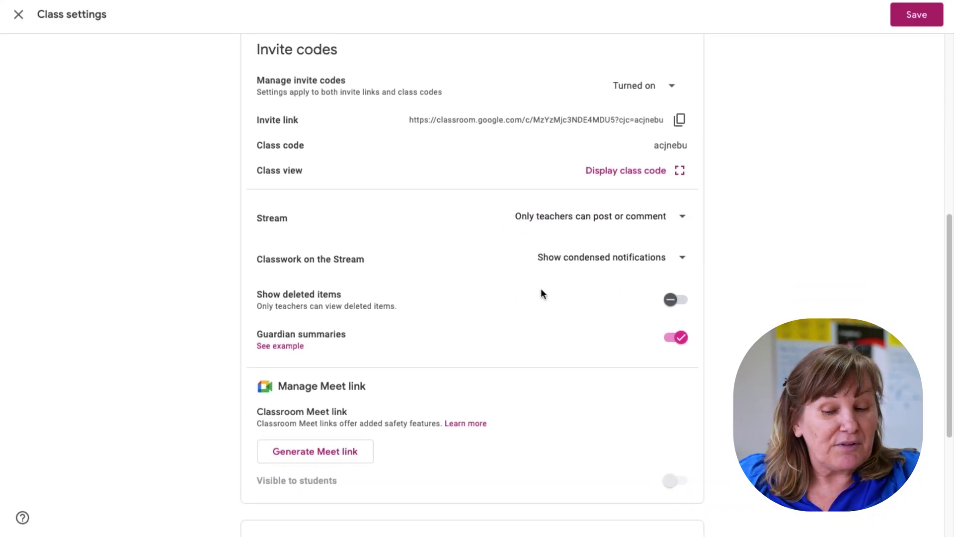
{"action": "scroll", "coordinate": [726, 108], "scroll_direction": "up", "scroll_amount": 7}
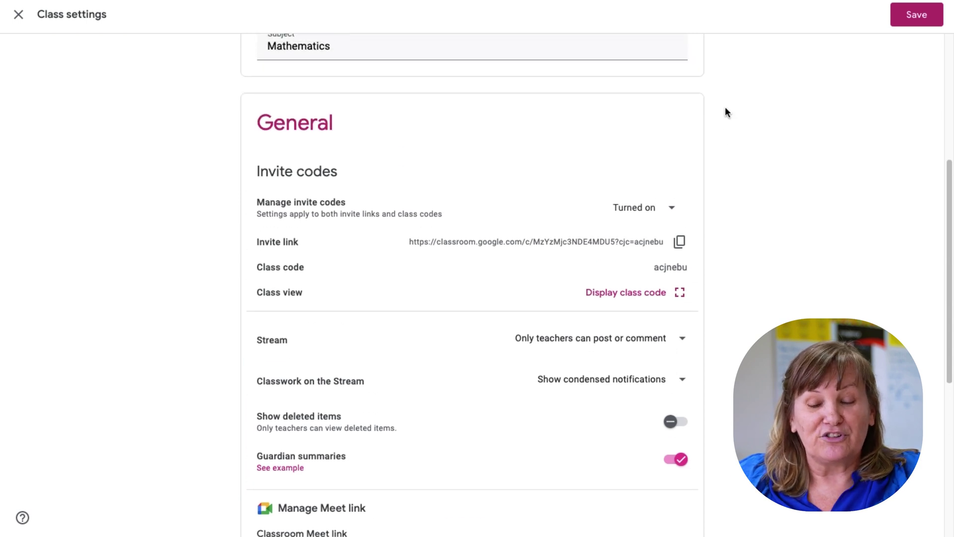
{"action": "left_click", "coordinate": [901, 15]}
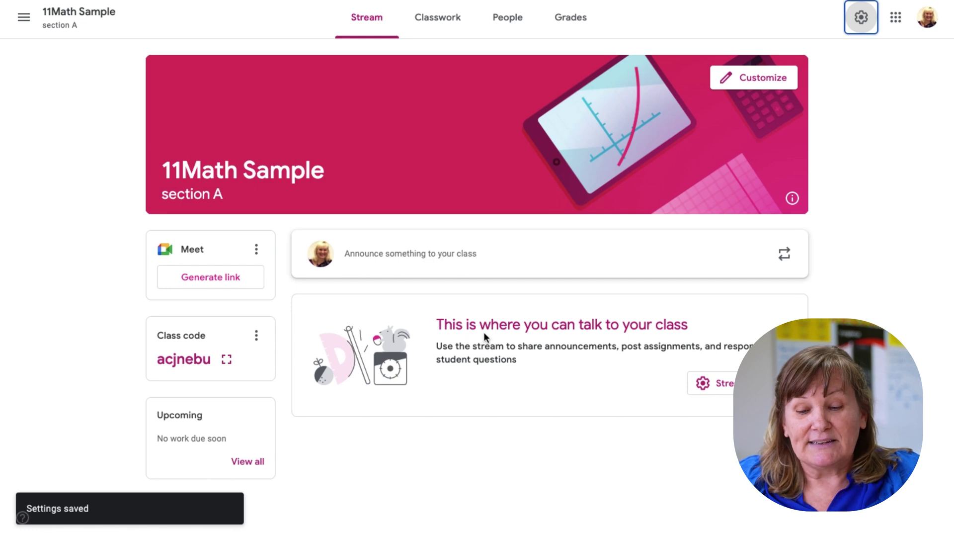
Go to Classwork, discarding the draft announcement, and start a new Material post
{"action": "left_click", "coordinate": [429, 256]}
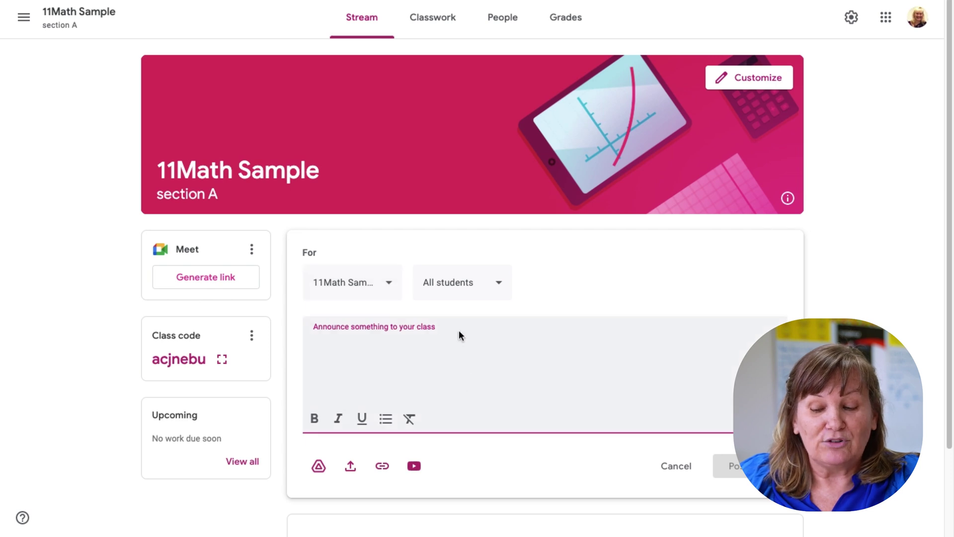
{"action": "left_click", "coordinate": [427, 22]}
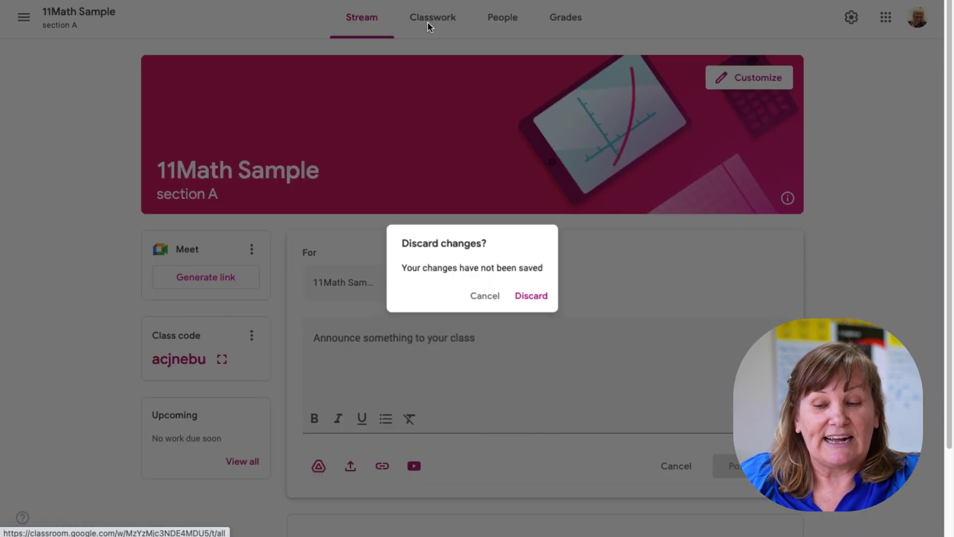
{"action": "left_click", "coordinate": [527, 297]}
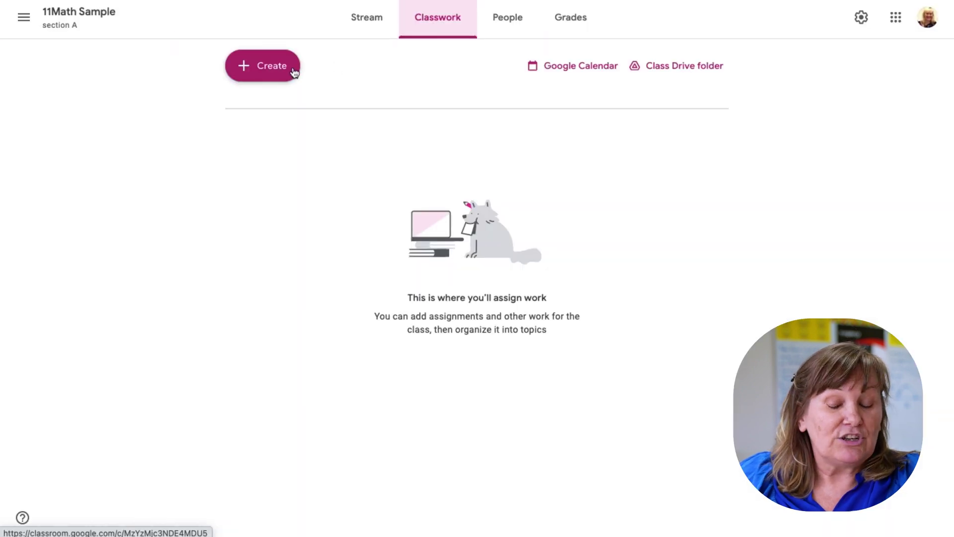
{"action": "left_click", "coordinate": [276, 67]}
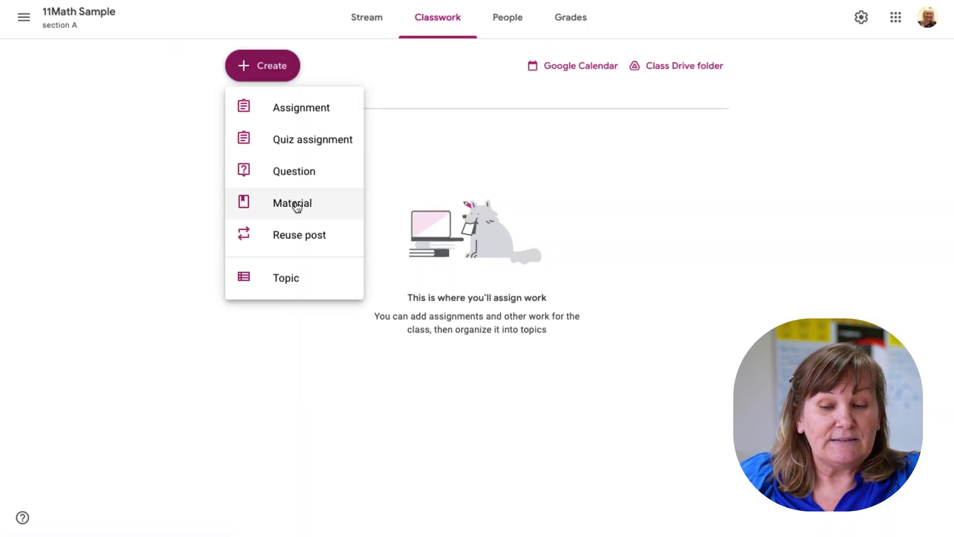
{"action": "left_click", "coordinate": [295, 202]}
Title the material 'study hard' and file it under a new topic, Important Announcements
{"action": "type", "text": "study hard"}
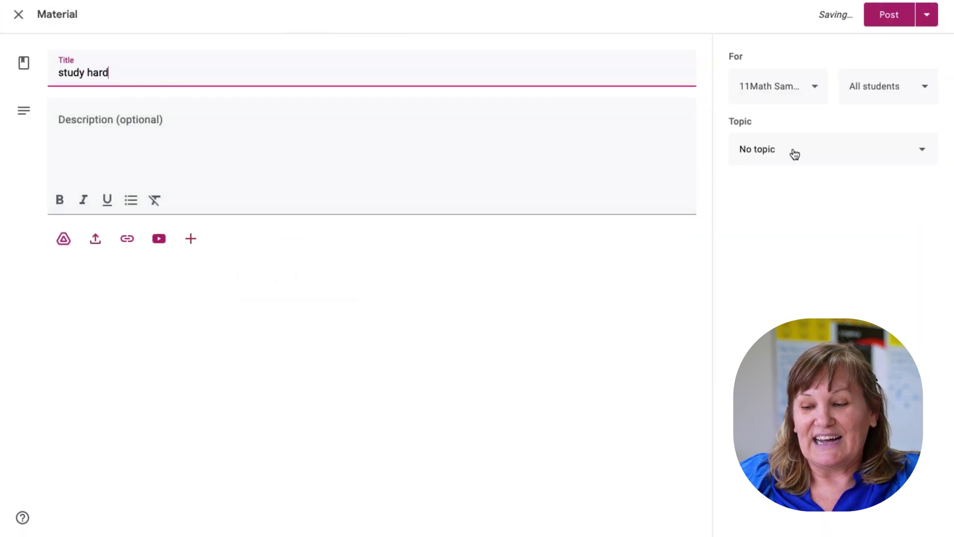
{"action": "left_click", "coordinate": [793, 151]}
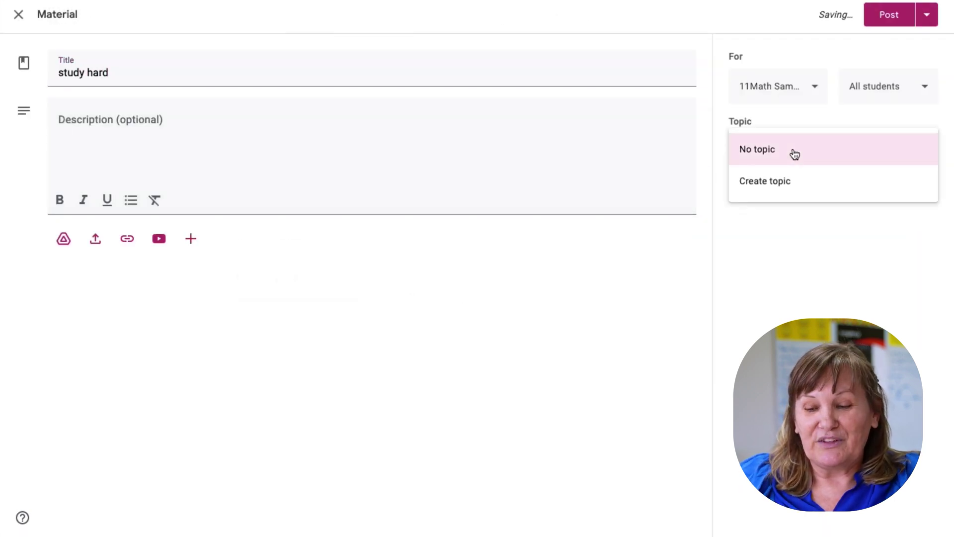
{"action": "left_click", "coordinate": [779, 183]}
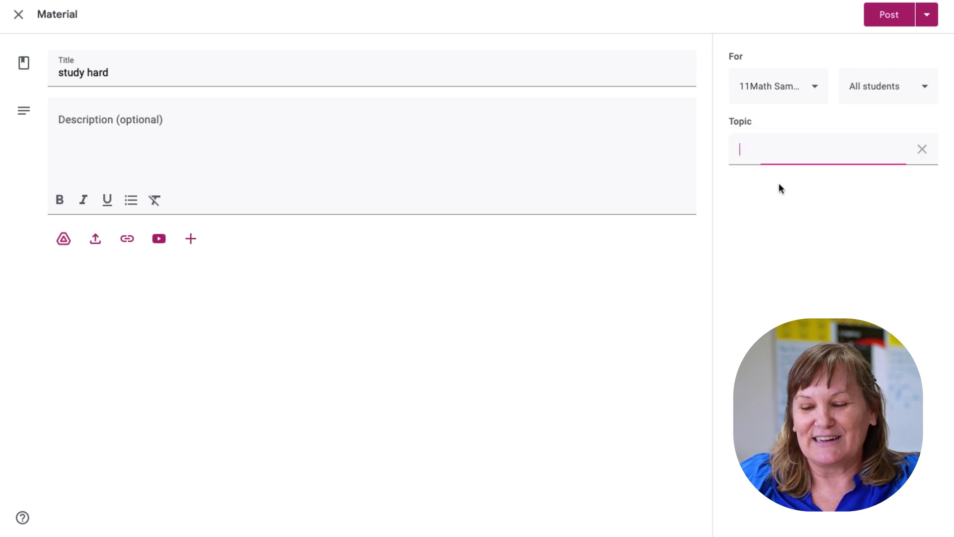
{"action": "type", "text": "Important Ann"}
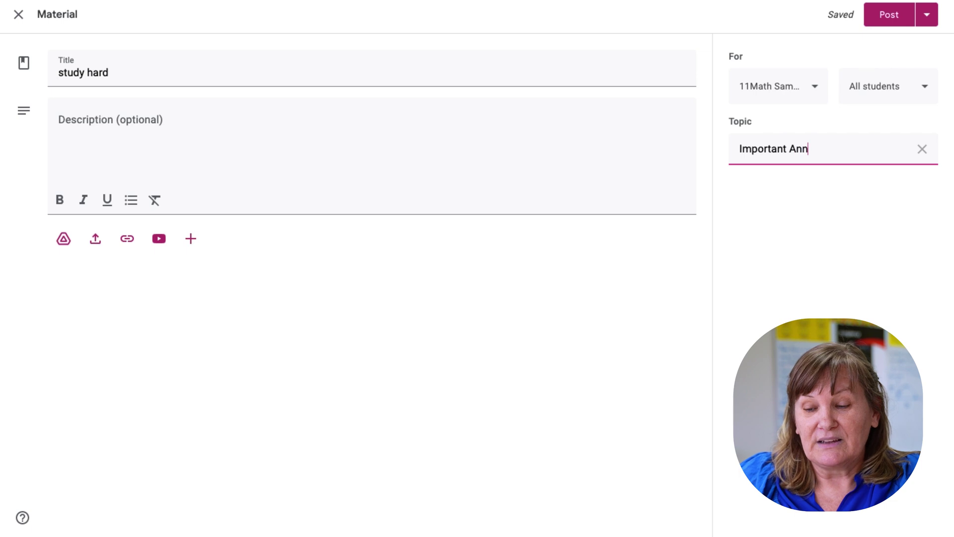
{"action": "type", "text": "ouncements"}
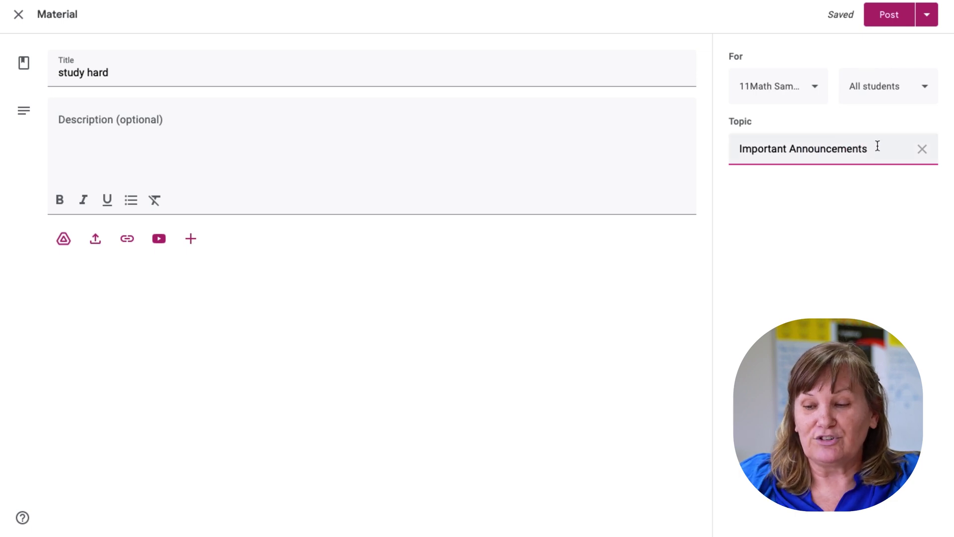
Keep the material addressed to all students of 11Math Sample
{"action": "left_click", "coordinate": [896, 86]}
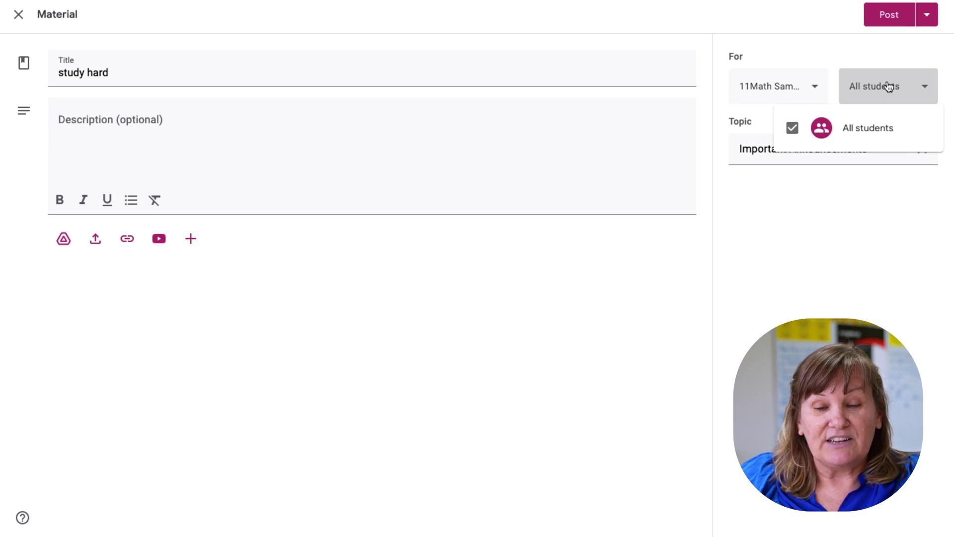
{"action": "left_click", "coordinate": [839, 208]}
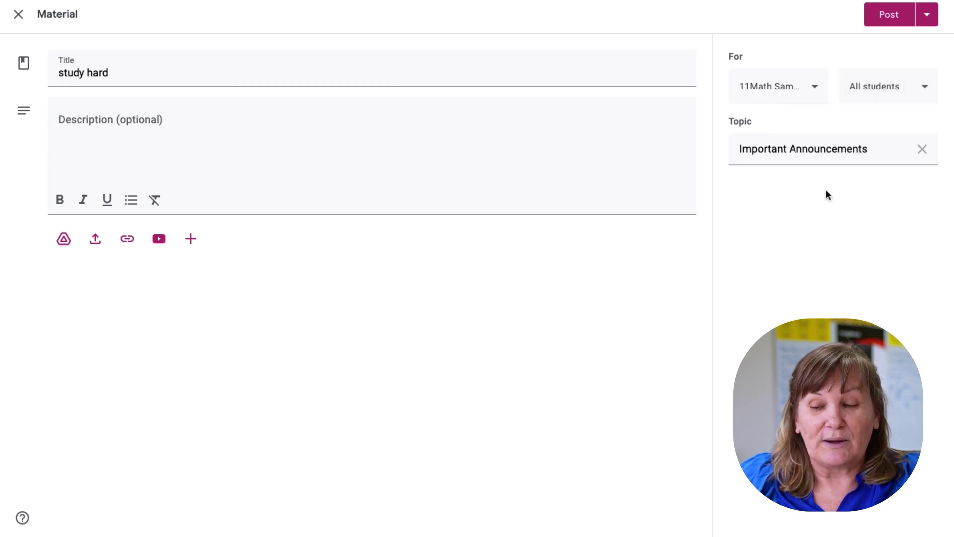
{"action": "left_click", "coordinate": [816, 90]}
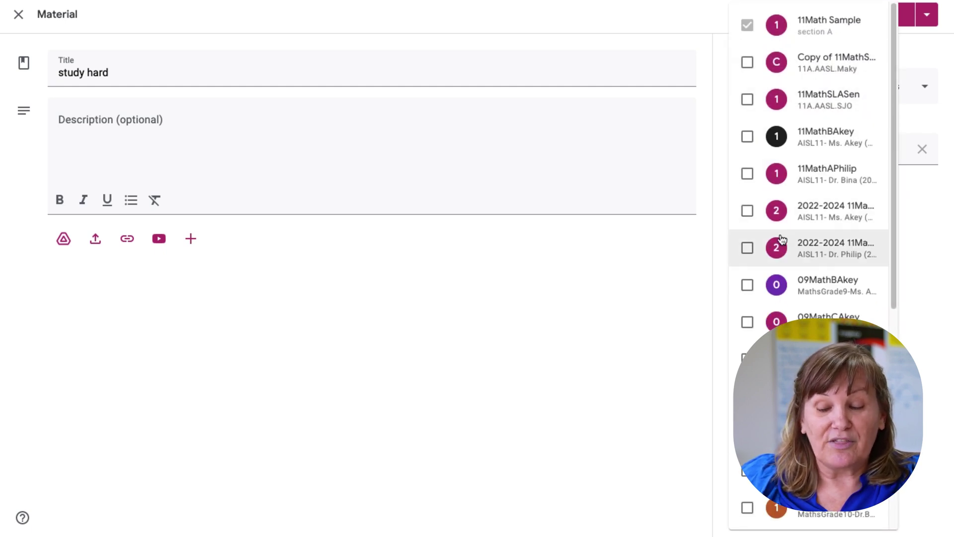
{"action": "left_click", "coordinate": [932, 211]}
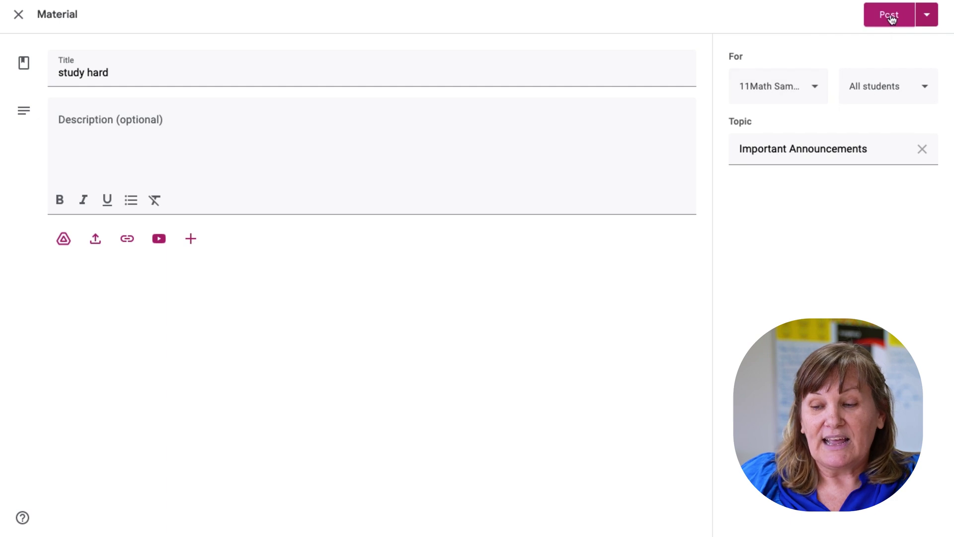
Schedule the 'study hard' material to post on Aug 14, 2022 at 8:00 AM
{"action": "left_click", "coordinate": [925, 14]}
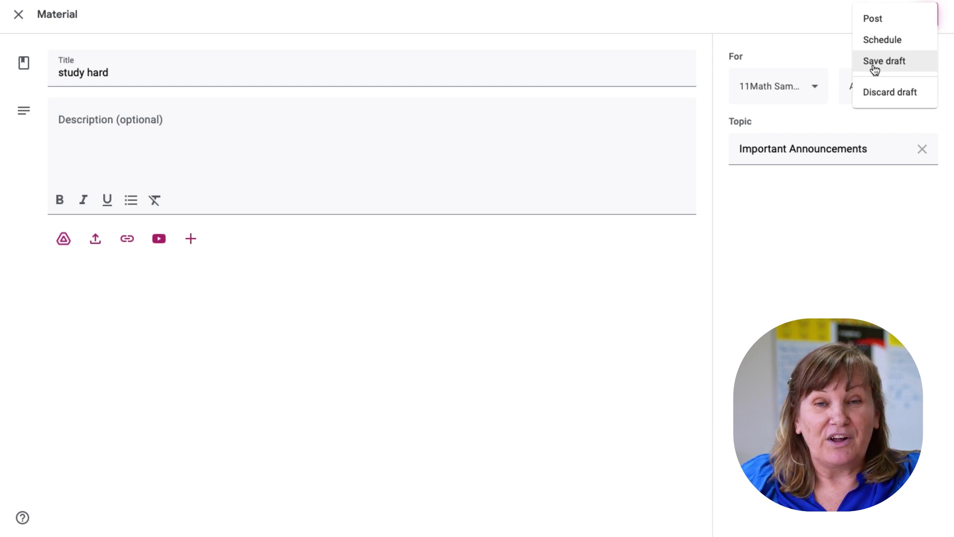
{"action": "left_click", "coordinate": [877, 40]}
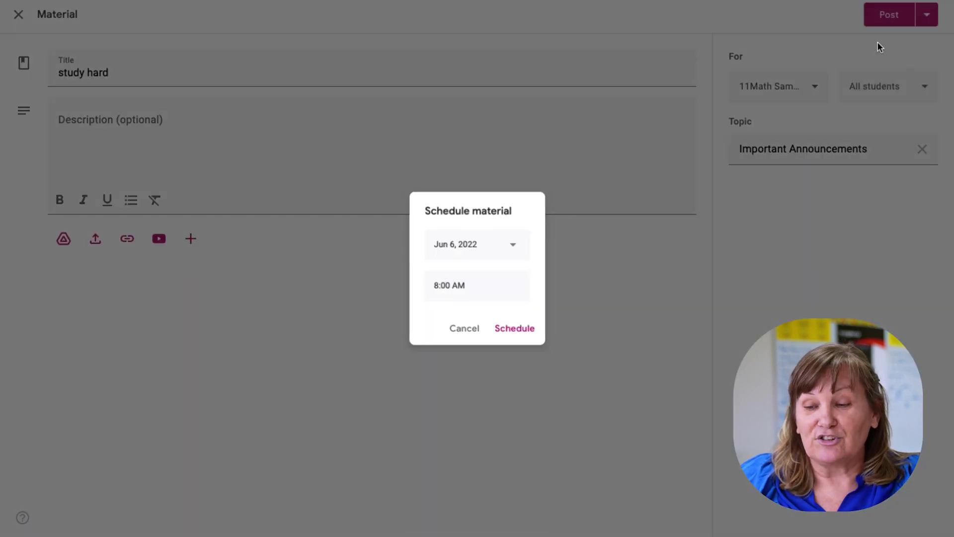
{"action": "left_click", "coordinate": [496, 253]}
{"action": "left_click", "coordinate": [558, 275]}
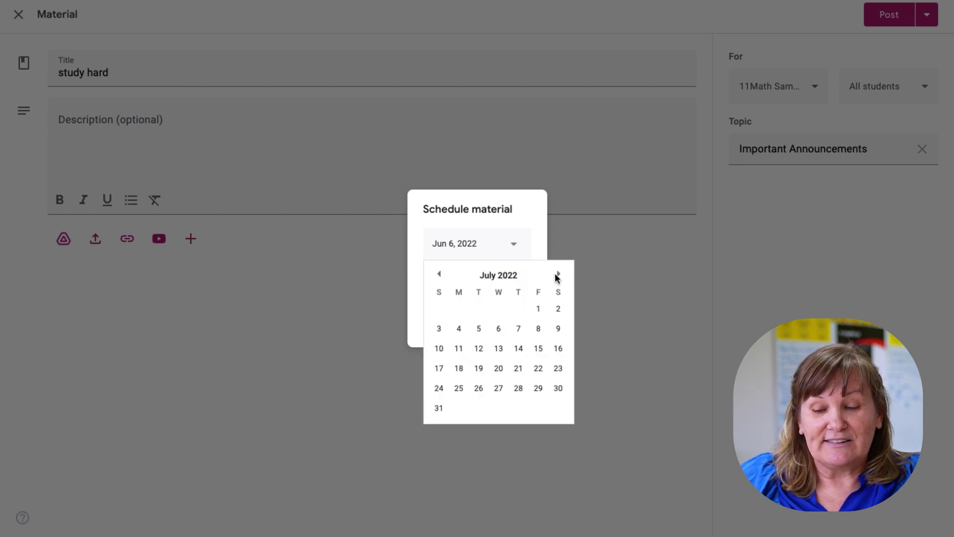
{"action": "left_click", "coordinate": [559, 275]}
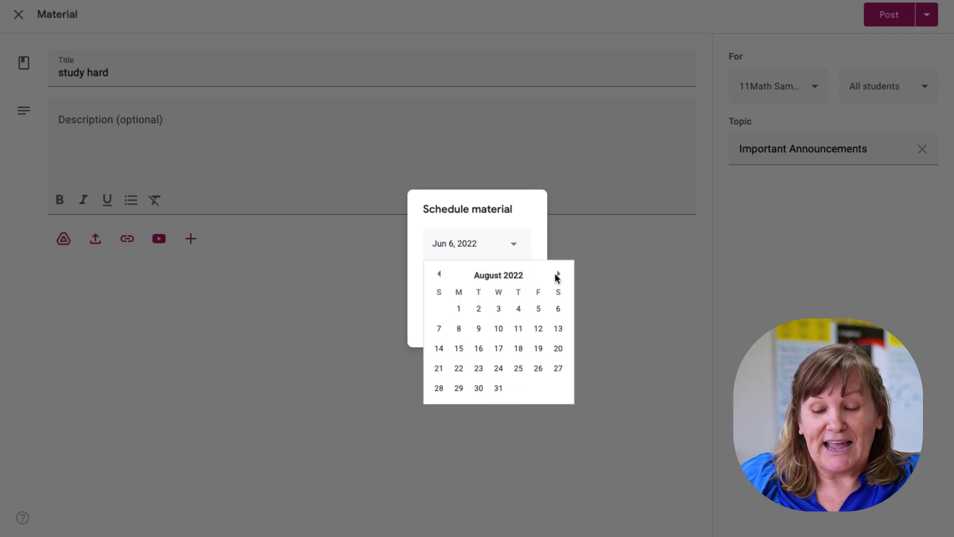
{"action": "left_click", "coordinate": [441, 349]}
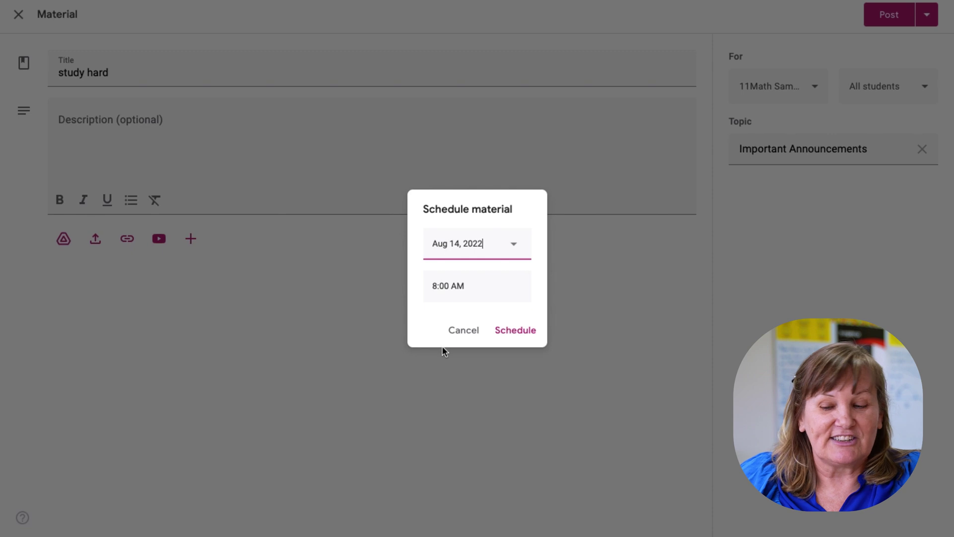
{"action": "left_click", "coordinate": [516, 332]}
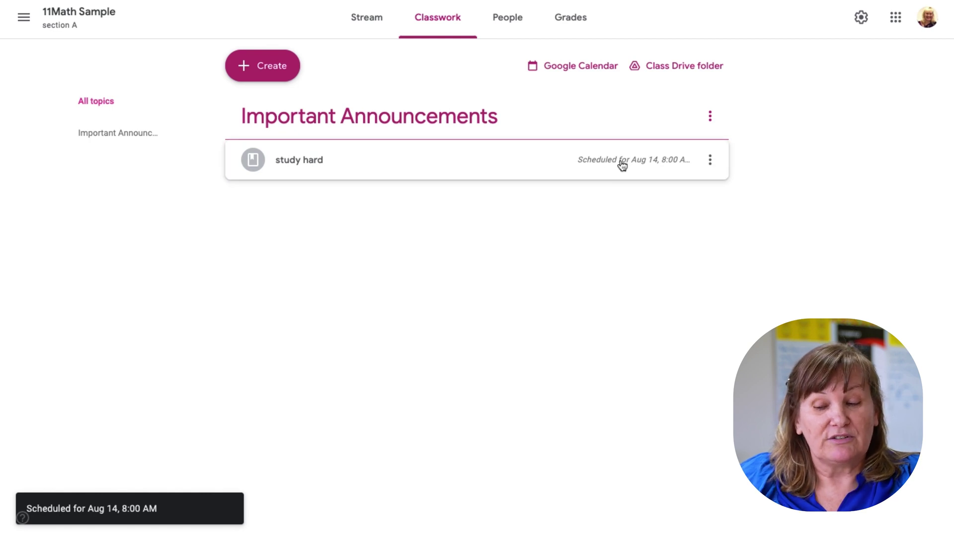
Edit 'study hard' and change its scheduled date to Aug 16 at 8:00 AM
{"action": "left_click", "coordinate": [711, 167]}
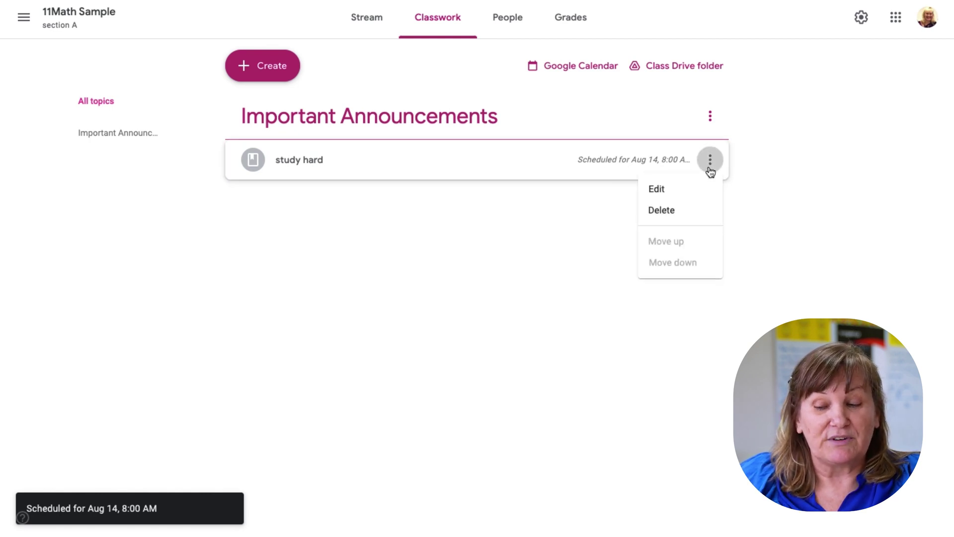
{"action": "left_click", "coordinate": [665, 192]}
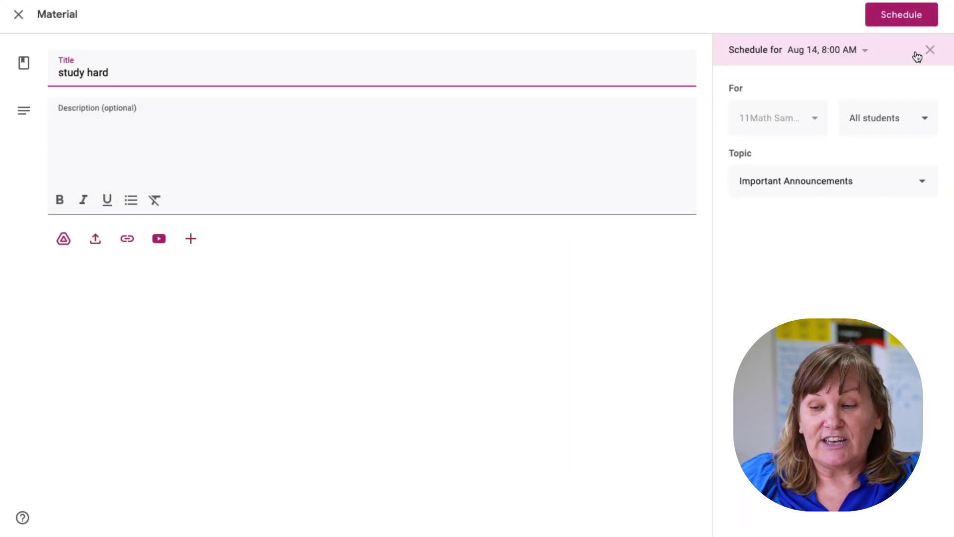
{"action": "left_click", "coordinate": [866, 46]}
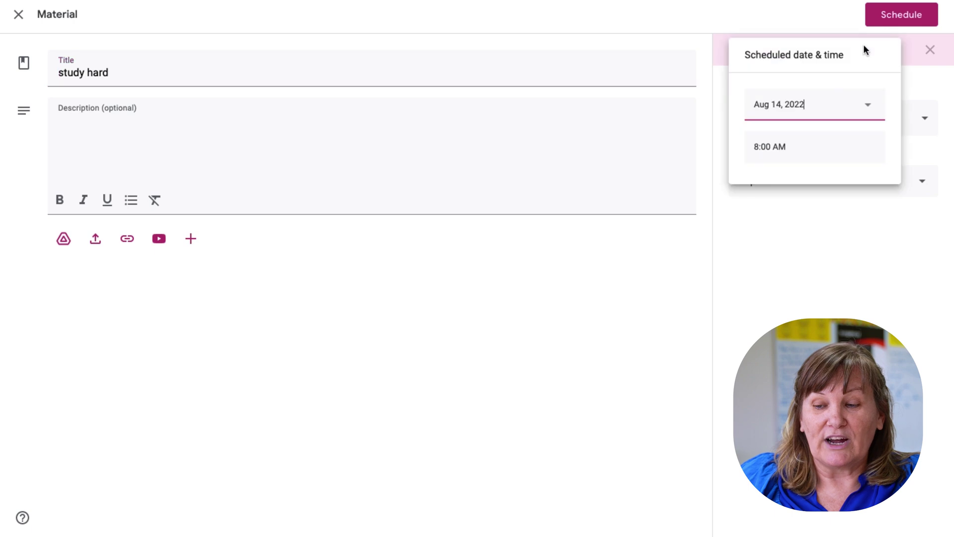
{"action": "left_click", "coordinate": [814, 105]}
{"action": "left_click", "coordinate": [801, 210]}
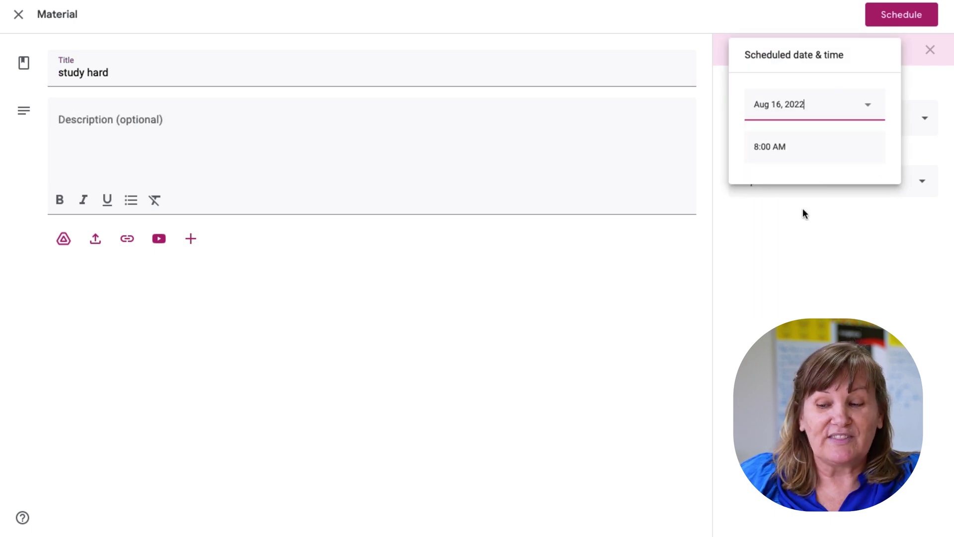
{"action": "left_click", "coordinate": [804, 214]}
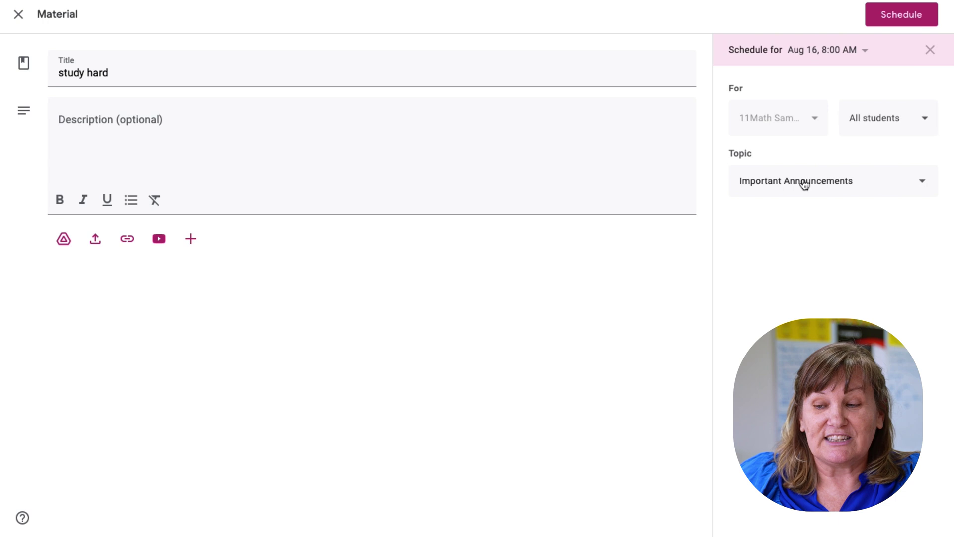
{"action": "left_click", "coordinate": [898, 15]}
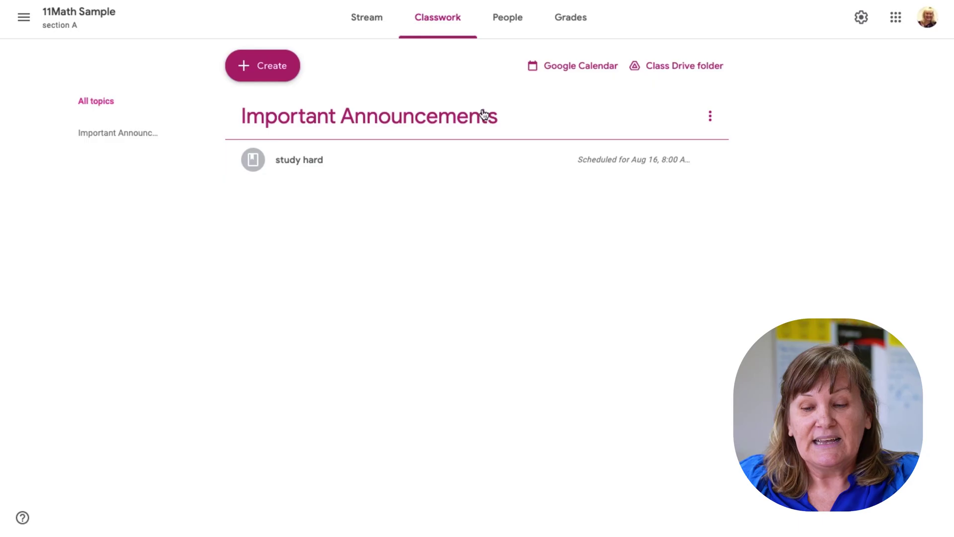
Add a topic named 'Unit 1:' to Classwork
{"action": "left_click", "coordinate": [253, 65]}
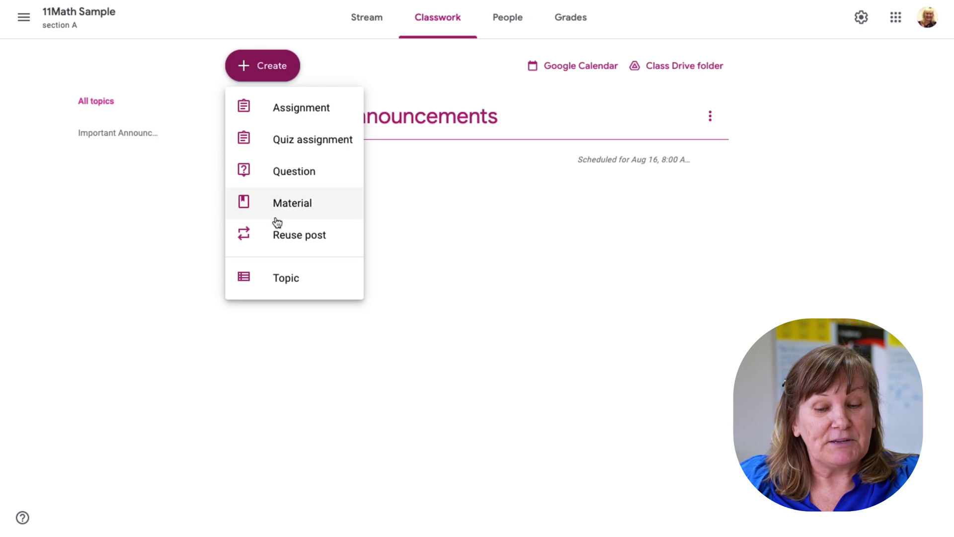
{"action": "left_click", "coordinate": [276, 280]}
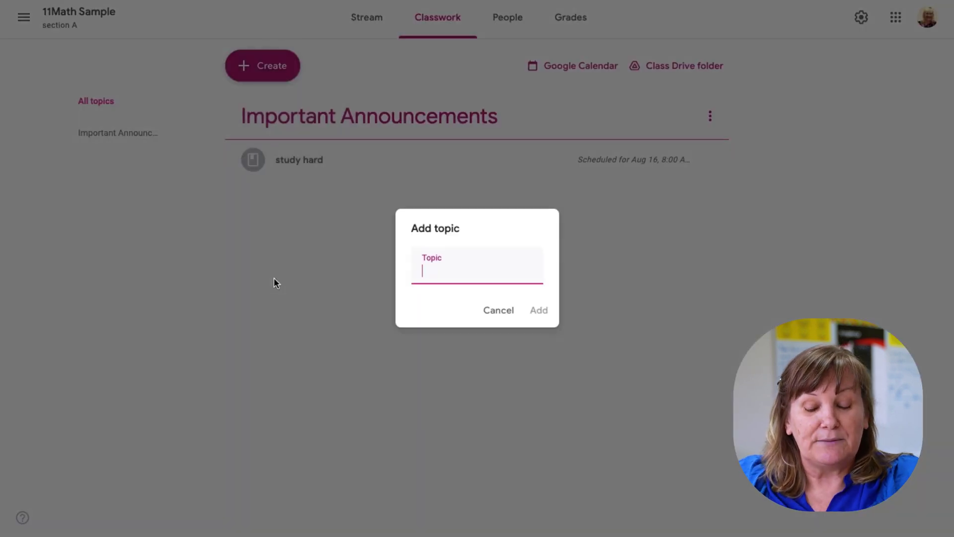
{"action": "type", "text": "Unit 1:"}
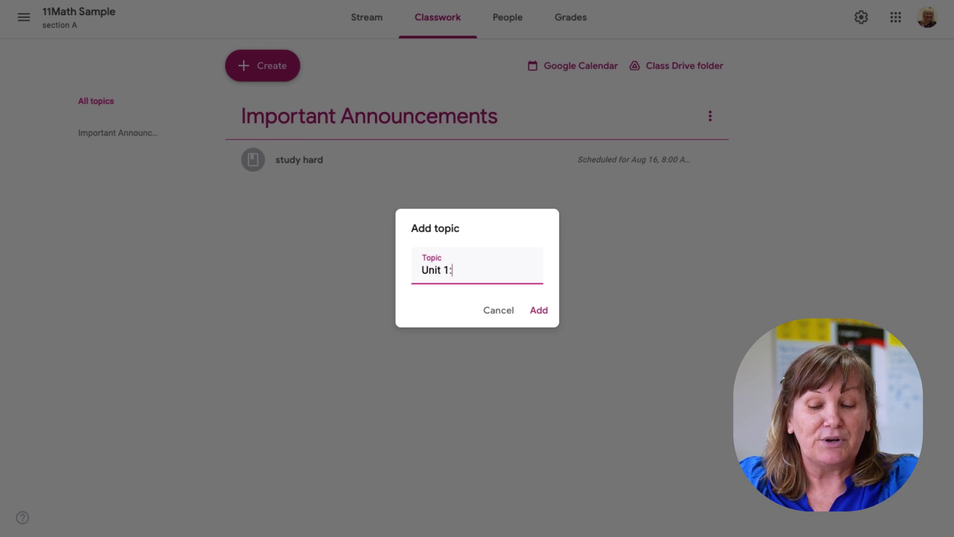
{"action": "left_click", "coordinate": [539, 313]}
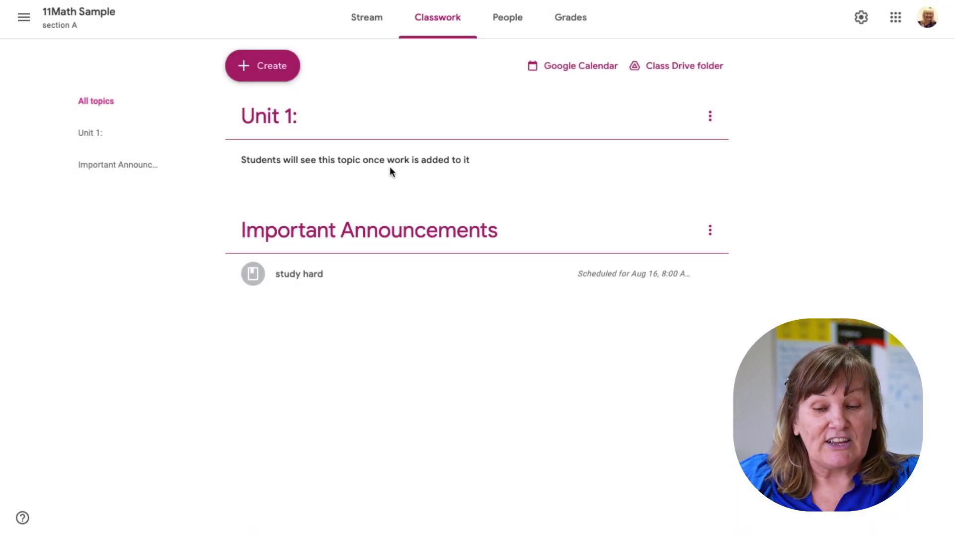
Add a second topic named 'Unit 2:'
{"action": "left_click", "coordinate": [278, 67]}
{"action": "left_click", "coordinate": [288, 269]}
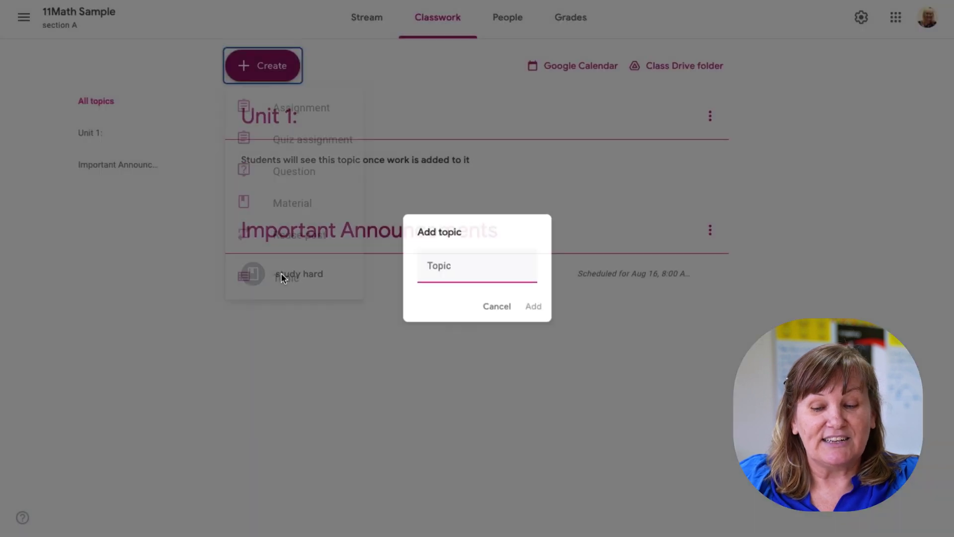
{"action": "left_click", "coordinate": [425, 271]}
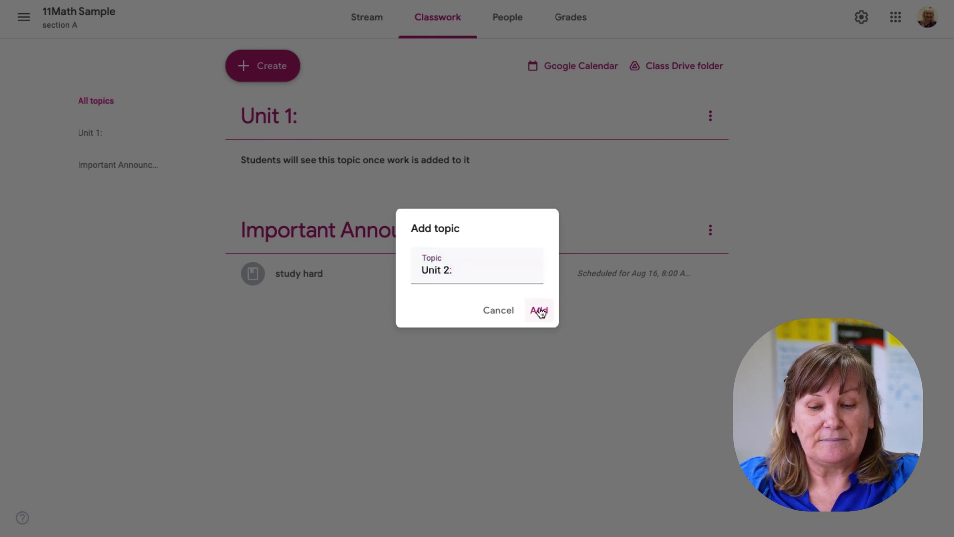
{"action": "left_click", "coordinate": [538, 309]}
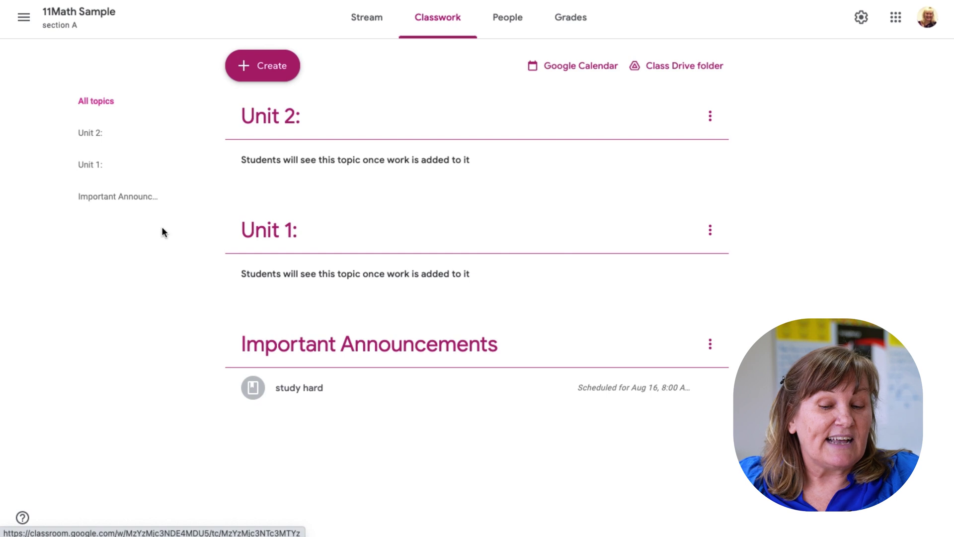
Drag topic cards into order: Important Announcements, then Unit 1:, then Unit 2:
{"action": "left_click_drag", "start_coordinate": [251, 348], "coordinate": [255, 121]}
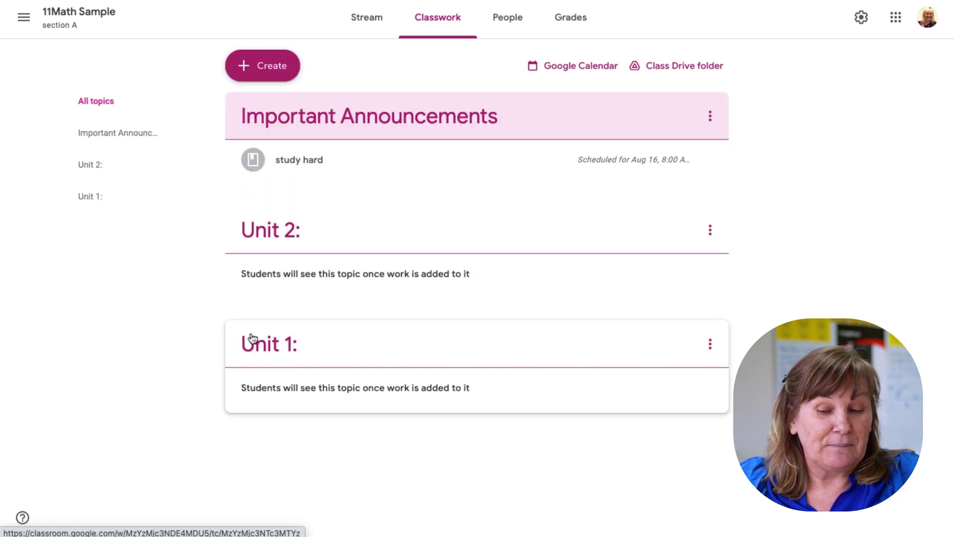
{"action": "left_click_drag", "start_coordinate": [249, 336], "coordinate": [257, 221]}
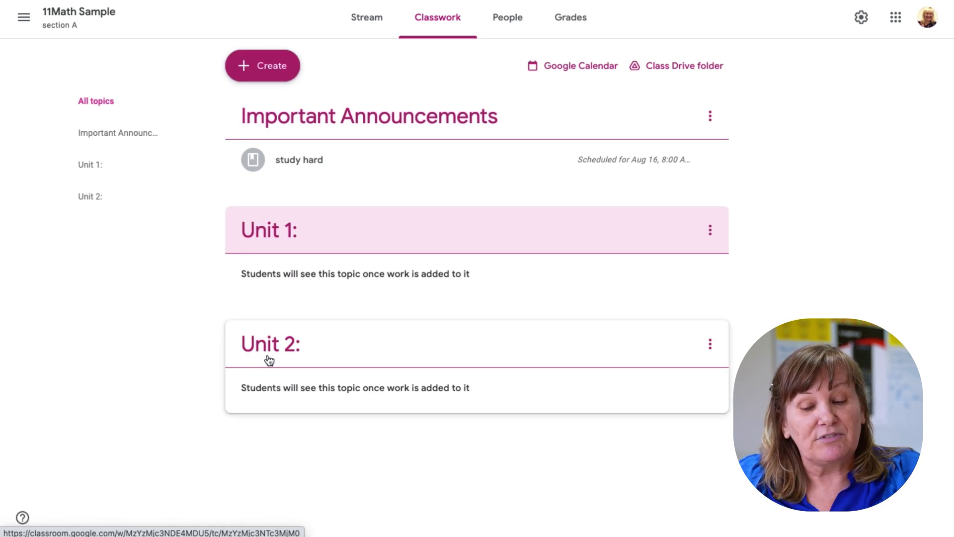
{"action": "left_click_drag", "start_coordinate": [265, 349], "coordinate": [274, 248]}
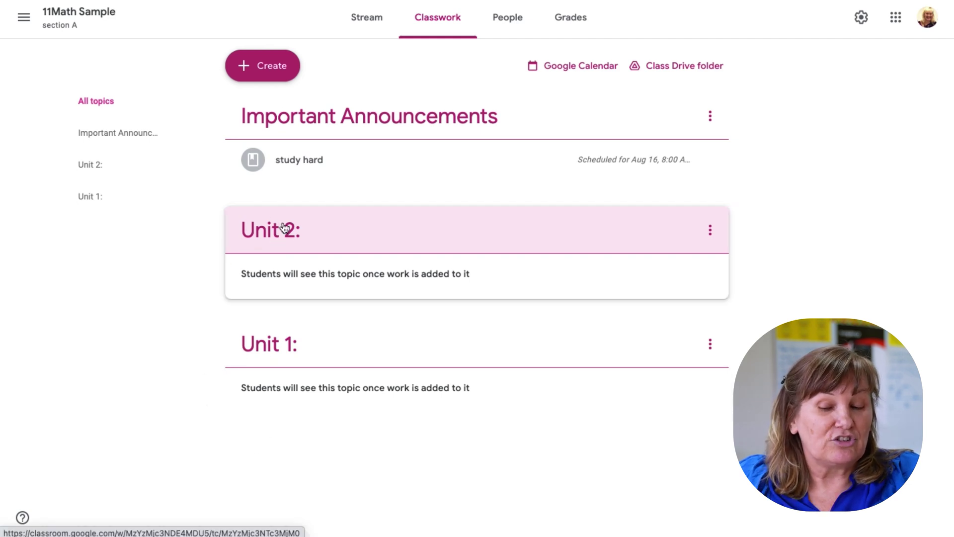
{"action": "left_click_drag", "start_coordinate": [262, 242], "coordinate": [259, 359]}
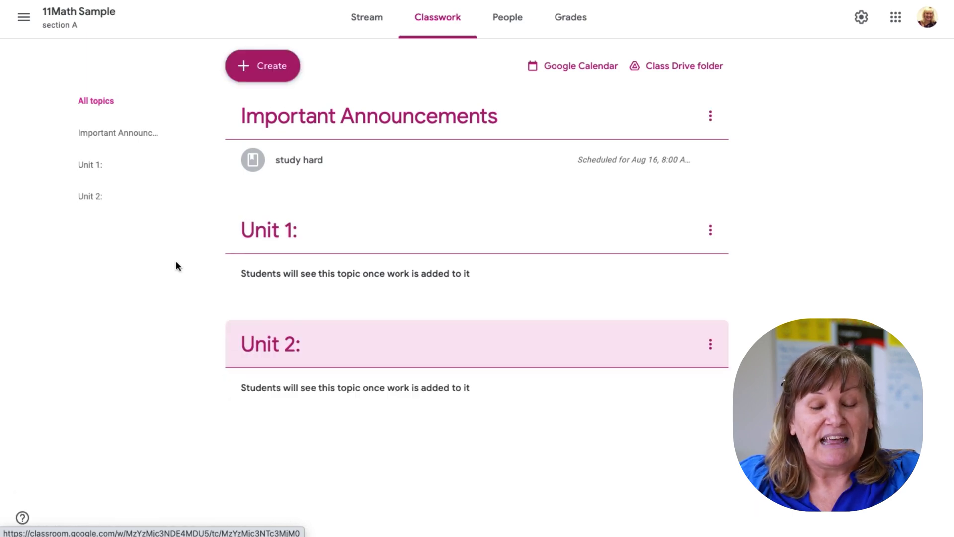
{"action": "mouse_move", "coordinate": [89, 171]}
{"action": "left_mouse_down"}
{"action": "mouse_move", "coordinate": [90, 182]}
{"action": "mouse_move", "coordinate": [90, 164]}
{"action": "left_mouse_up"}
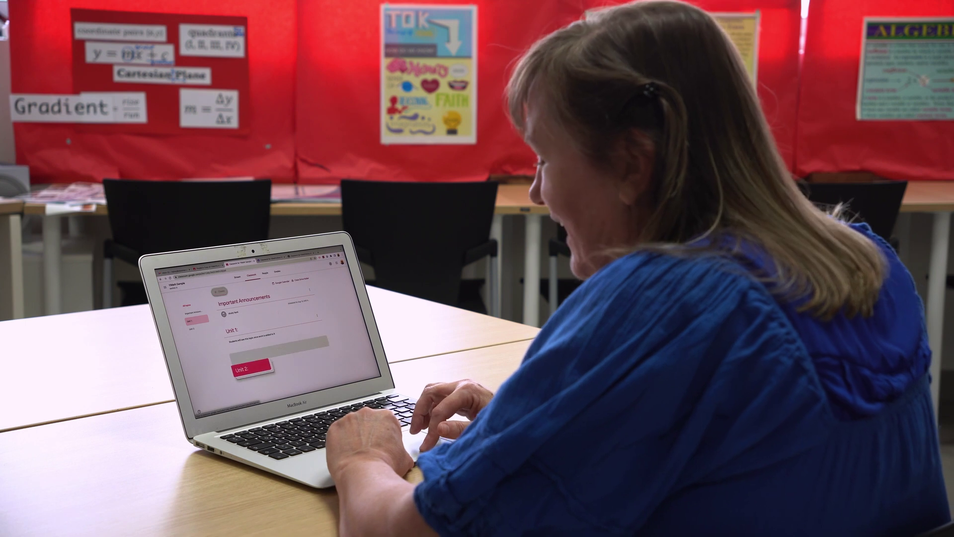
Move Unit 2: below Unit 1:, then start a new topic in the Add topic dialog
{"action": "left_click_drag", "start_coordinate": [251, 368], "coordinate": [243, 356]}
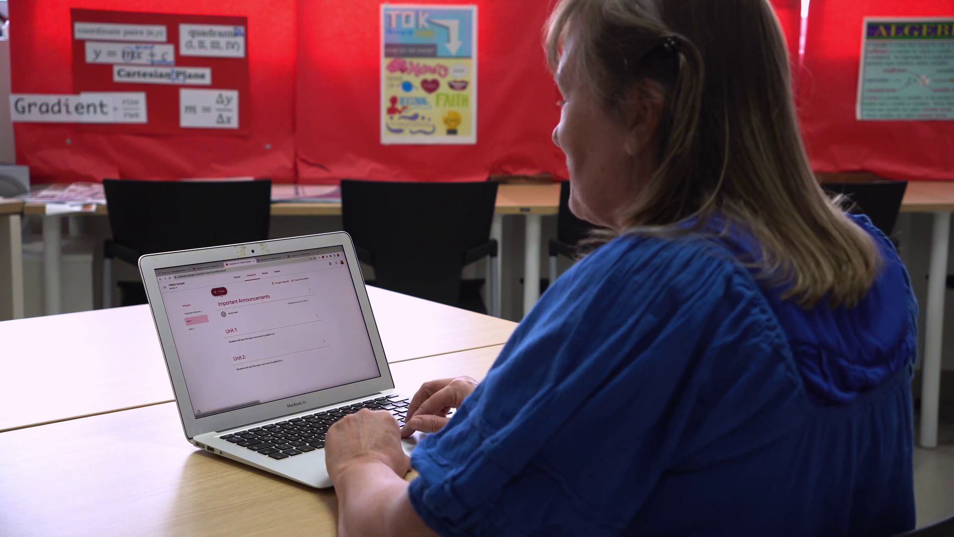
{"action": "left_click", "coordinate": [219, 292]}
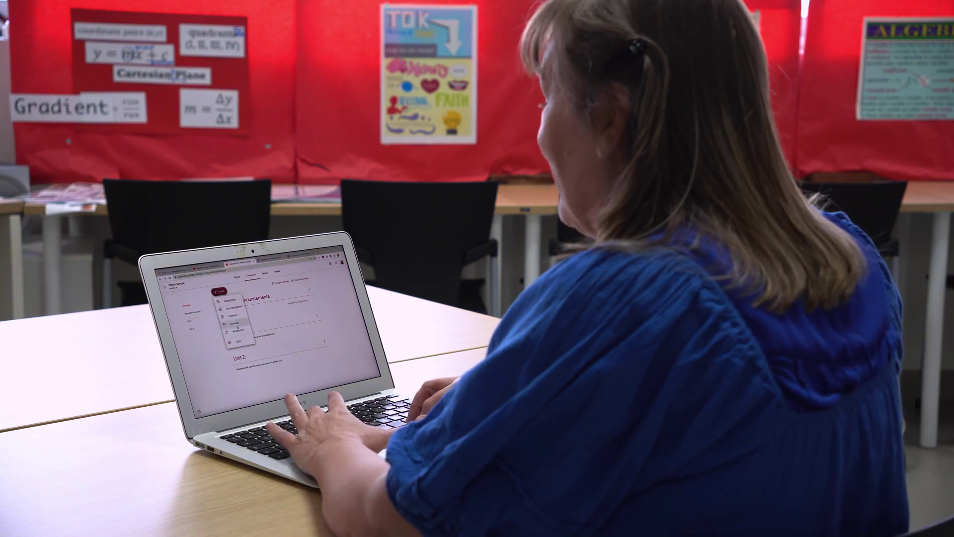
{"action": "left_click", "coordinate": [237, 342]}
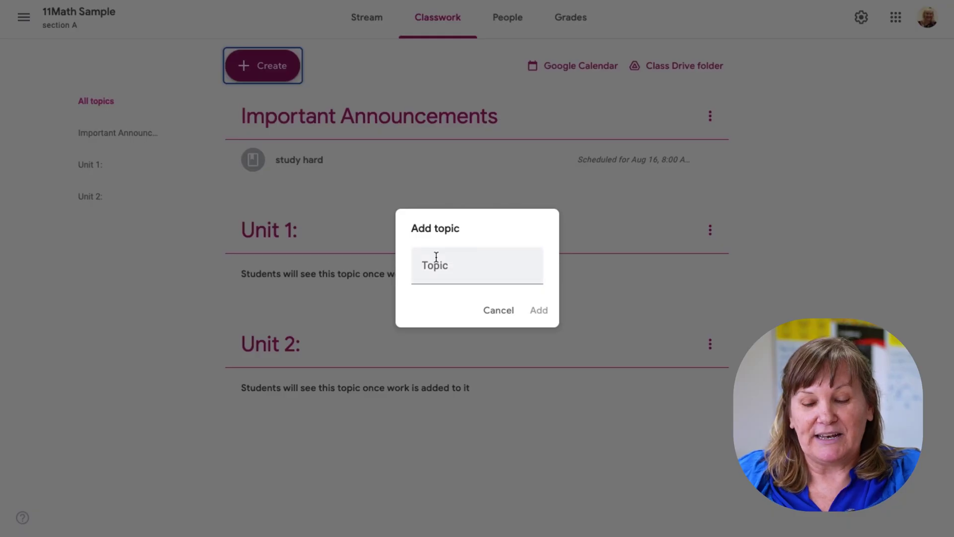
{"action": "left_click", "coordinate": [431, 265]}
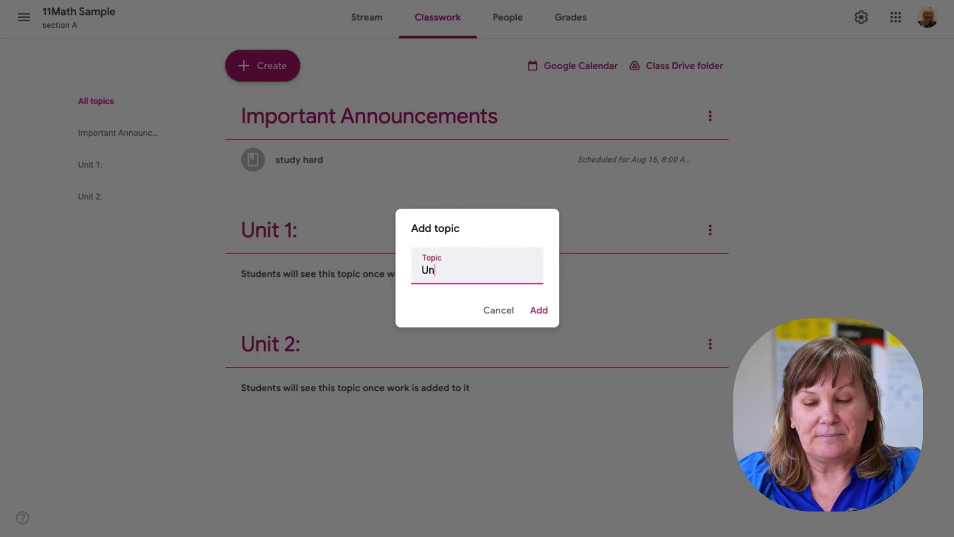
Add the 'Graphing Calculator Directions' topic and drag it just below Important Announcements
{"action": "key", "text": "BackSpace"}
{"action": "key", "text": "BackSpace"}
{"action": "key", "text": "BackSpace"}
{"action": "key", "text": "BackSpace"}
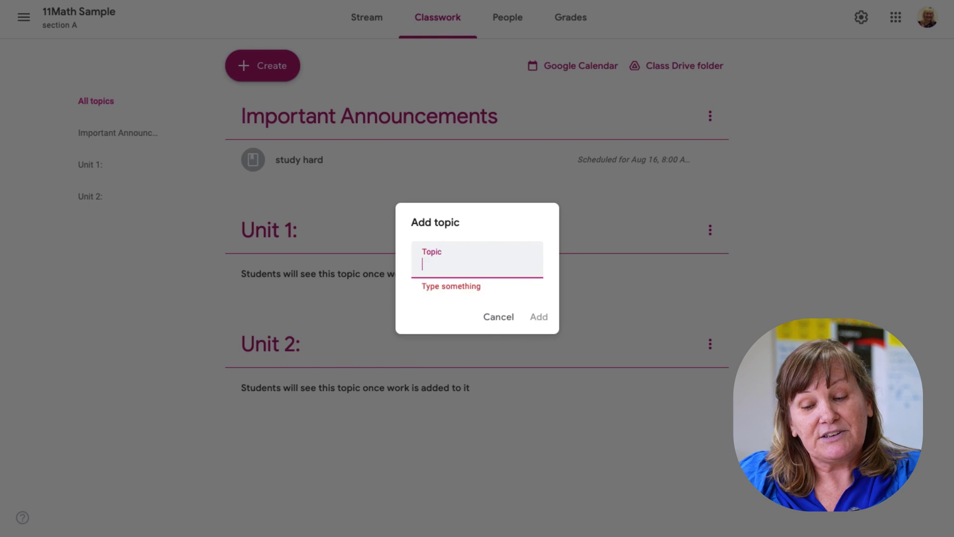
{"action": "type", "text": "Graphing Calculator D"}
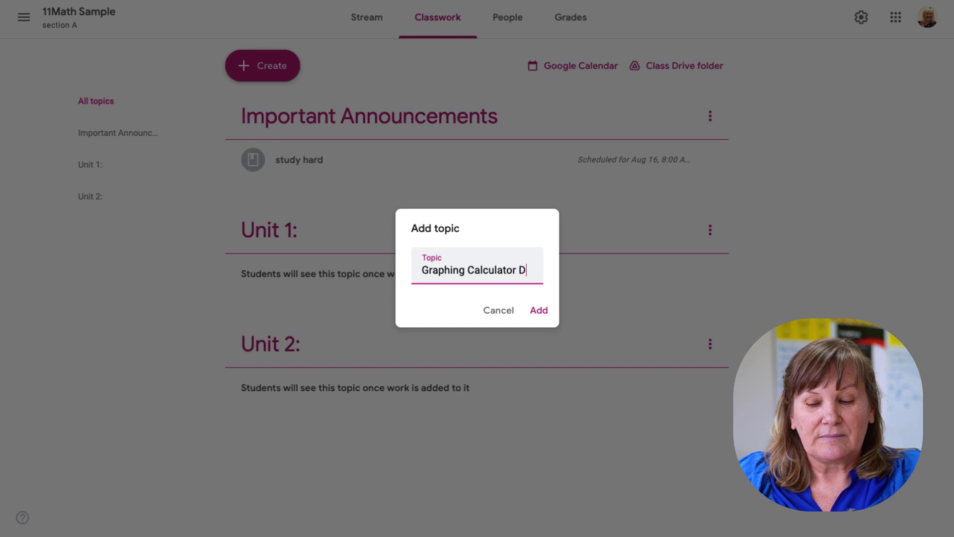
{"action": "type", "text": "irection"}
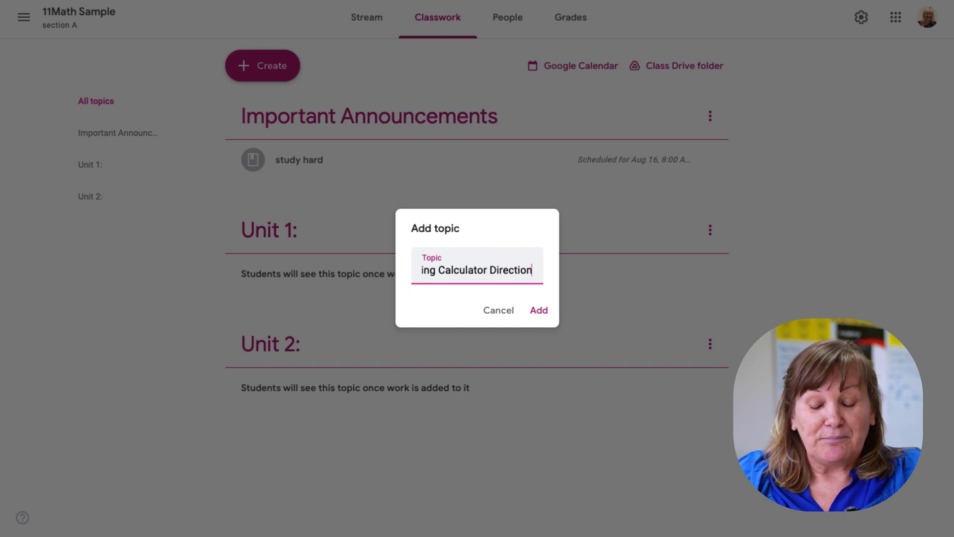
{"action": "type", "text": "s"}
{"action": "left_click", "coordinate": [541, 309]}
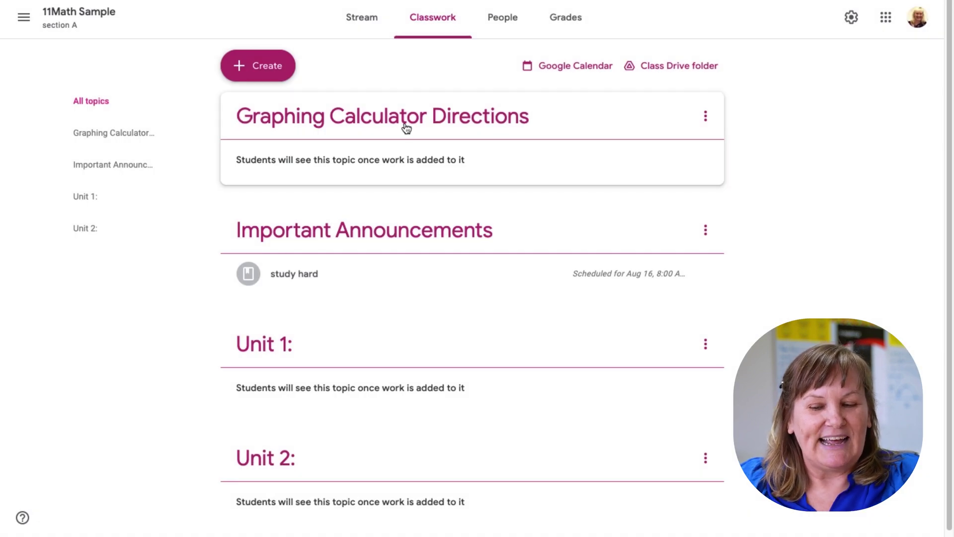
{"action": "left_click_drag", "start_coordinate": [404, 127], "coordinate": [418, 228]}
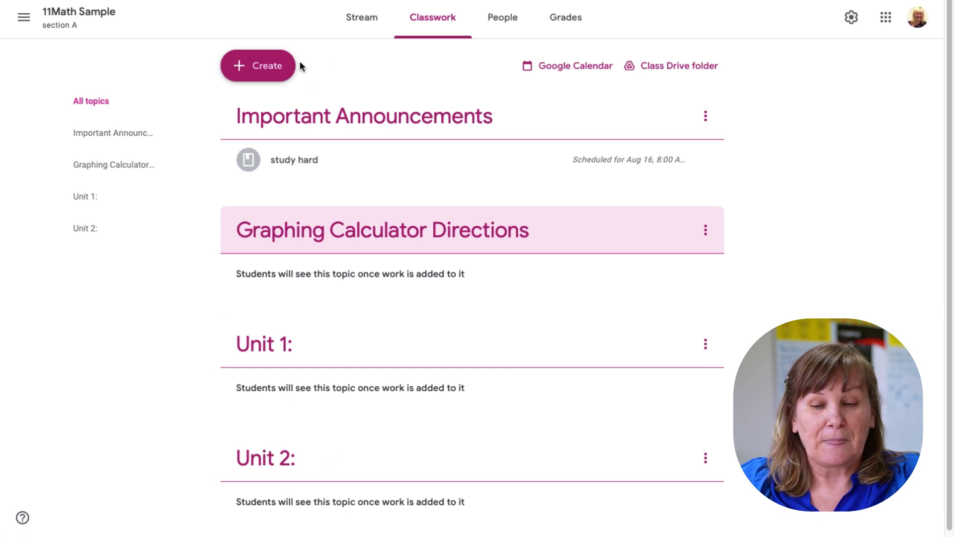
Create a new Question post with the question text 'inquiry question'
{"action": "left_click", "coordinate": [268, 67]}
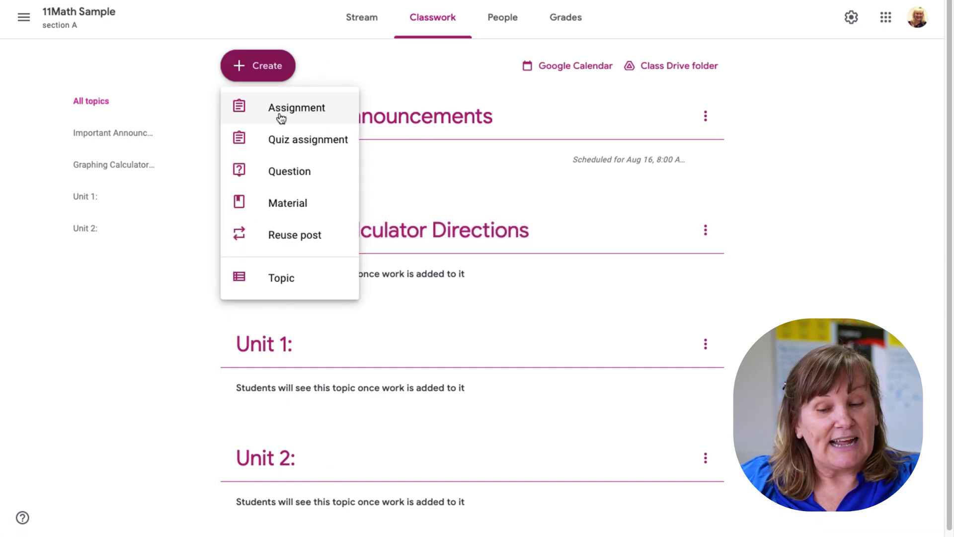
{"action": "left_click", "coordinate": [274, 173]}
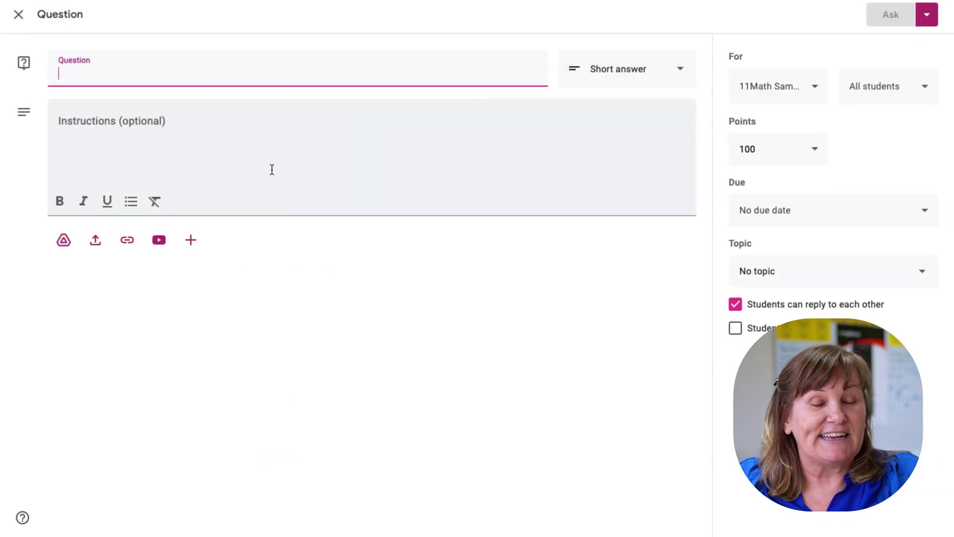
{"action": "type", "text": "iqu"}
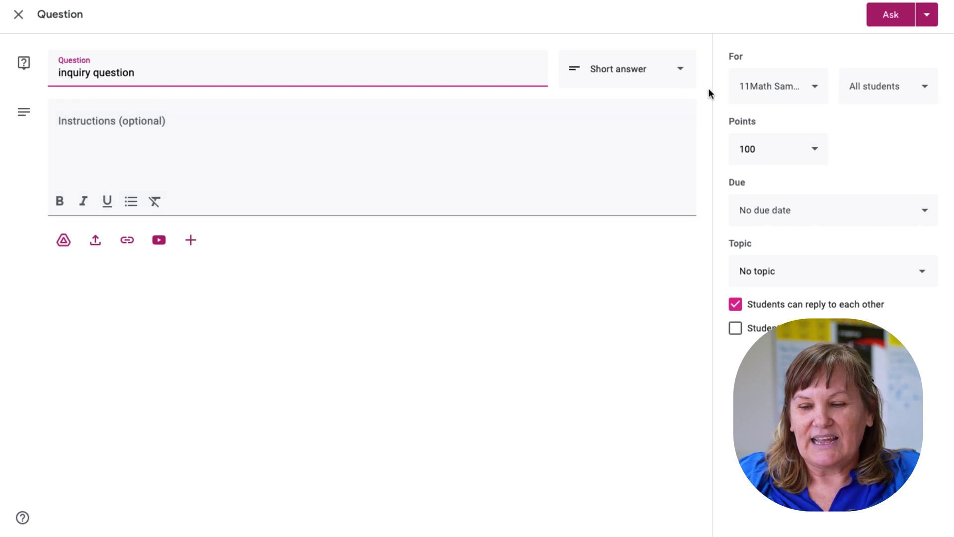
Keep the question as short answer, make it ungraded, and leave no due date
{"action": "left_click", "coordinate": [669, 79]}
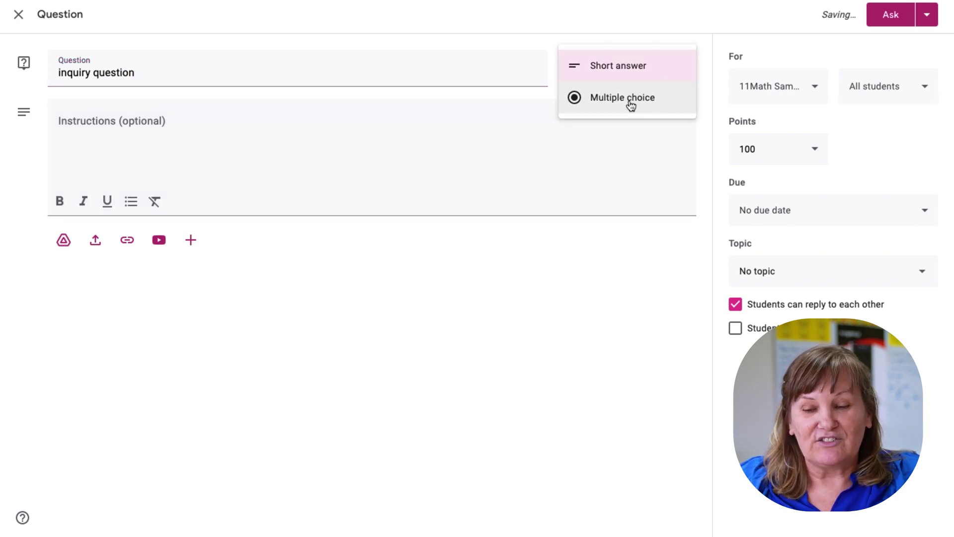
{"action": "left_click", "coordinate": [566, 142]}
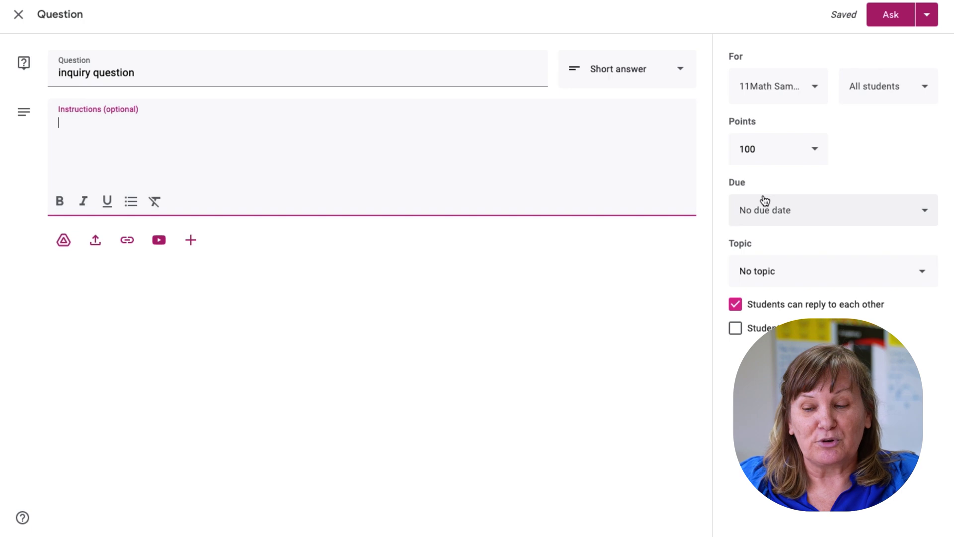
{"action": "left_click", "coordinate": [807, 149]}
{"action": "left_click", "coordinate": [762, 181]}
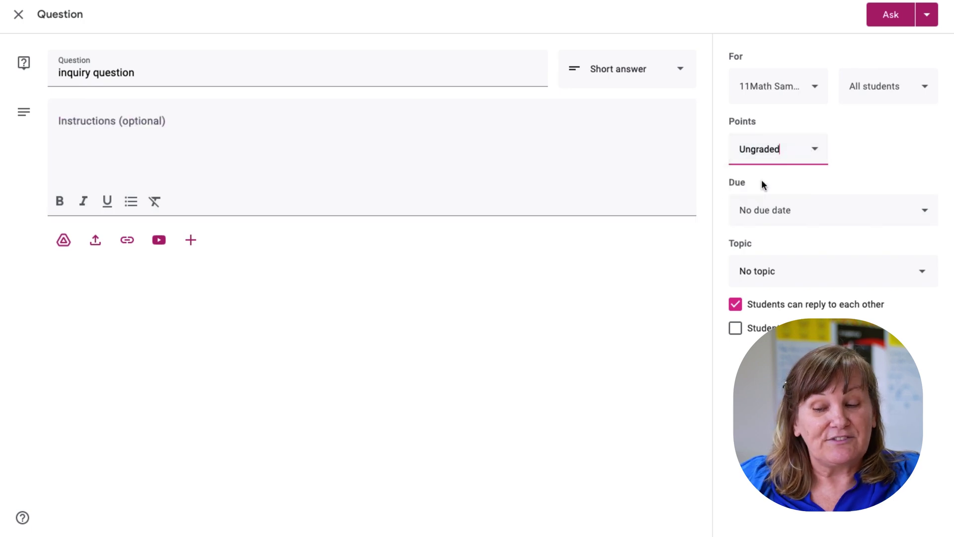
{"action": "left_click", "coordinate": [765, 215]}
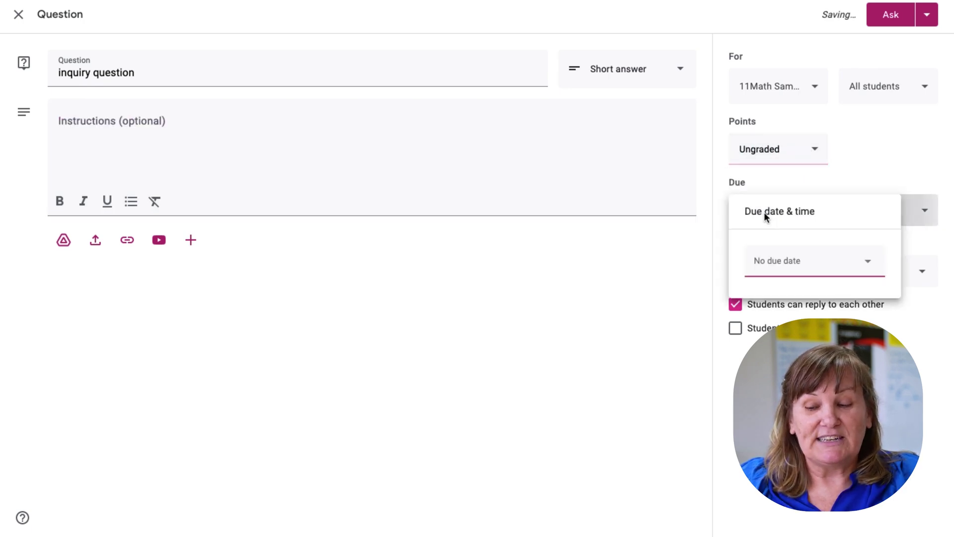
{"action": "left_click", "coordinate": [803, 185]}
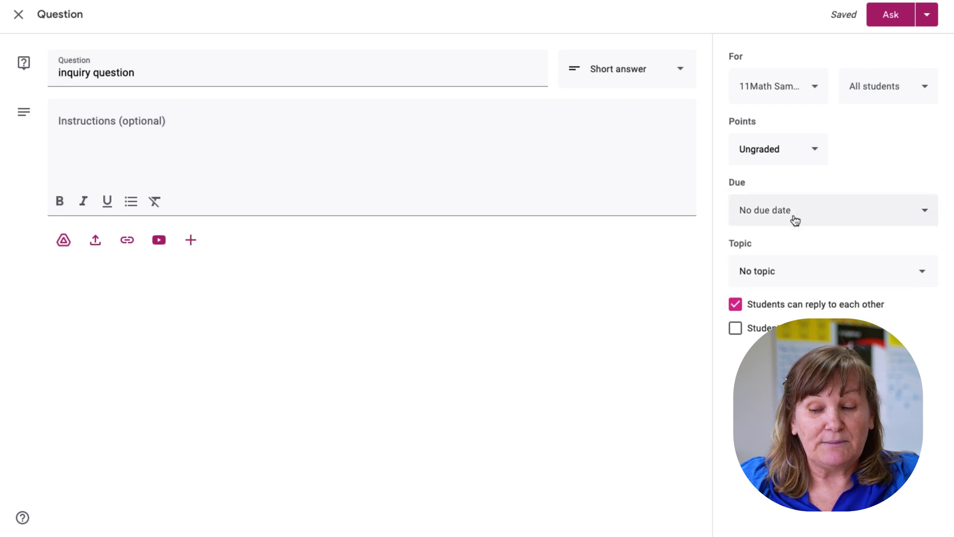
Create a new topic 'Inquiry Questions' for the question
{"action": "left_click", "coordinate": [784, 272]}
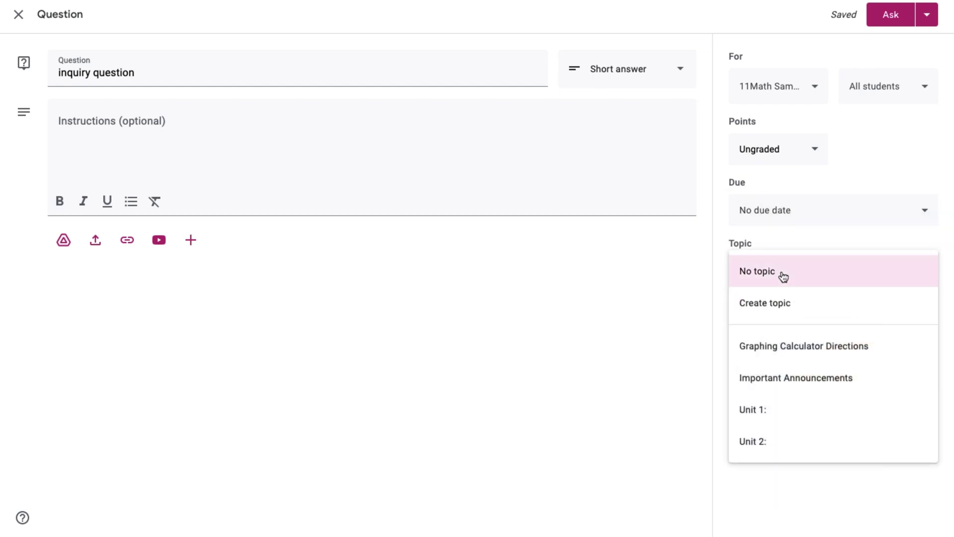
{"action": "left_click", "coordinate": [769, 307]}
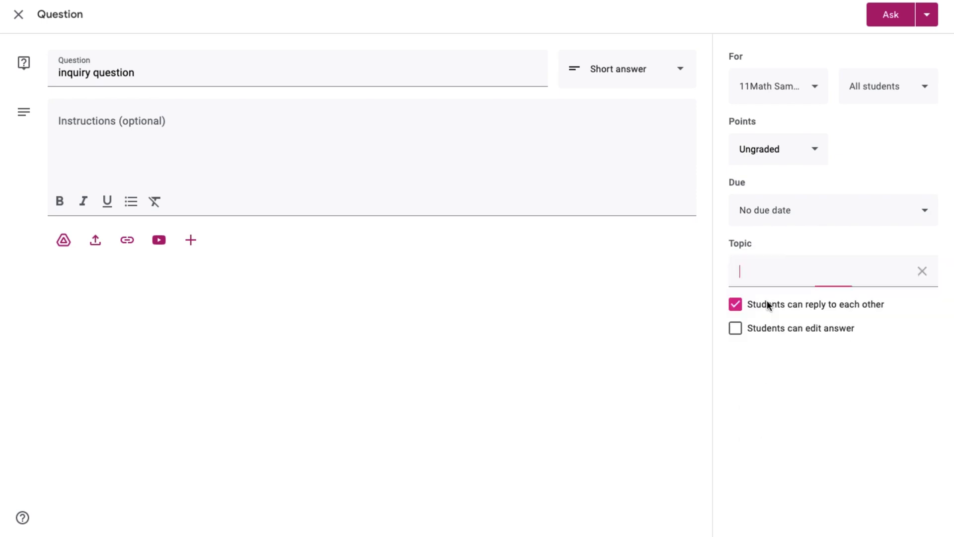
{"action": "type", "text": "Inquiry Questions"}
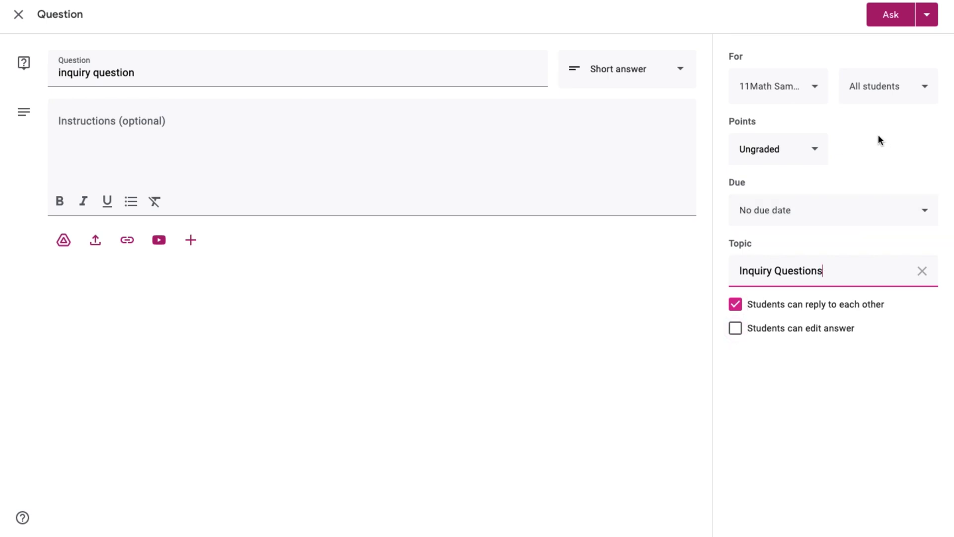
Ask the question to all students, then drag Inquiry Questions just above Unit 1:
{"action": "left_click", "coordinate": [814, 88]}
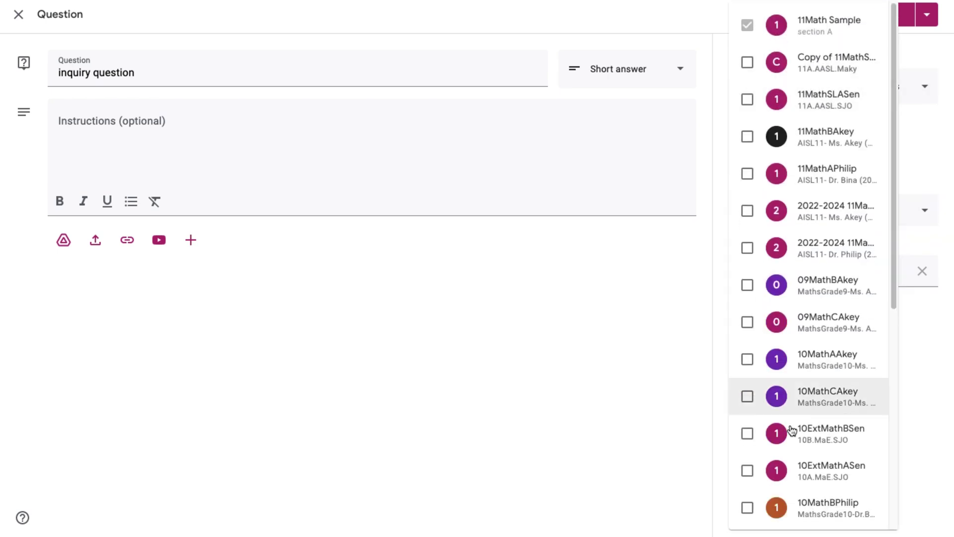
{"action": "left_click", "coordinate": [902, 127]}
{"action": "left_click", "coordinate": [892, 91]}
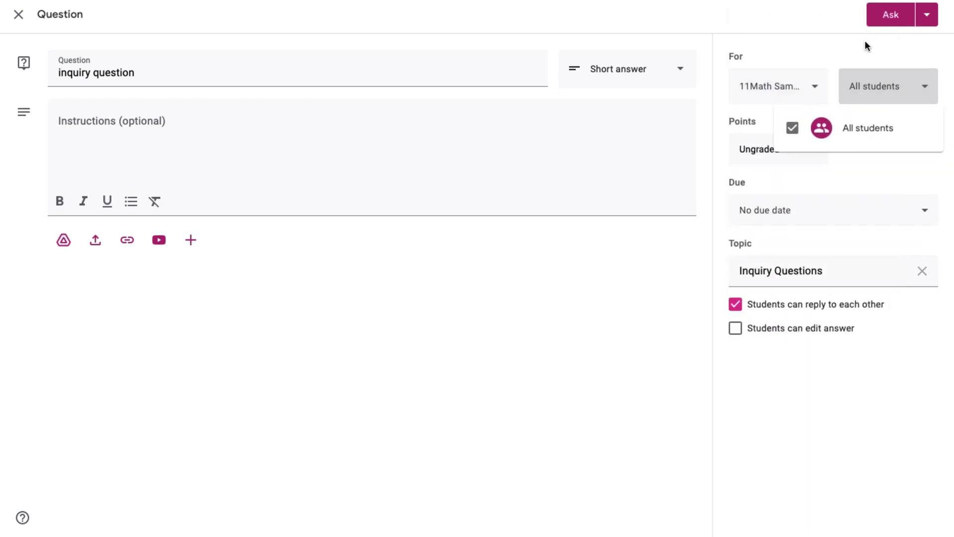
{"action": "left_click", "coordinate": [892, 16]}
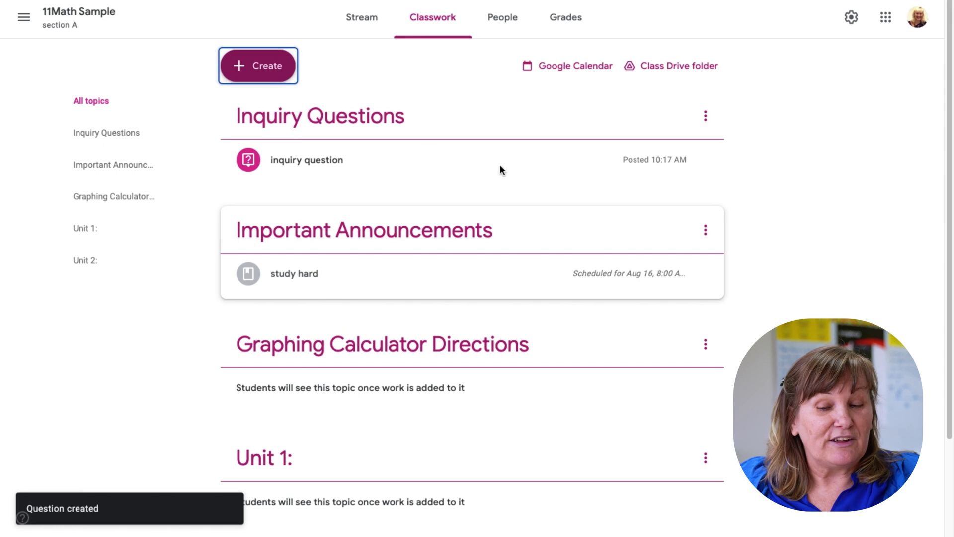
{"action": "left_click_drag", "start_coordinate": [333, 118], "coordinate": [340, 358]}
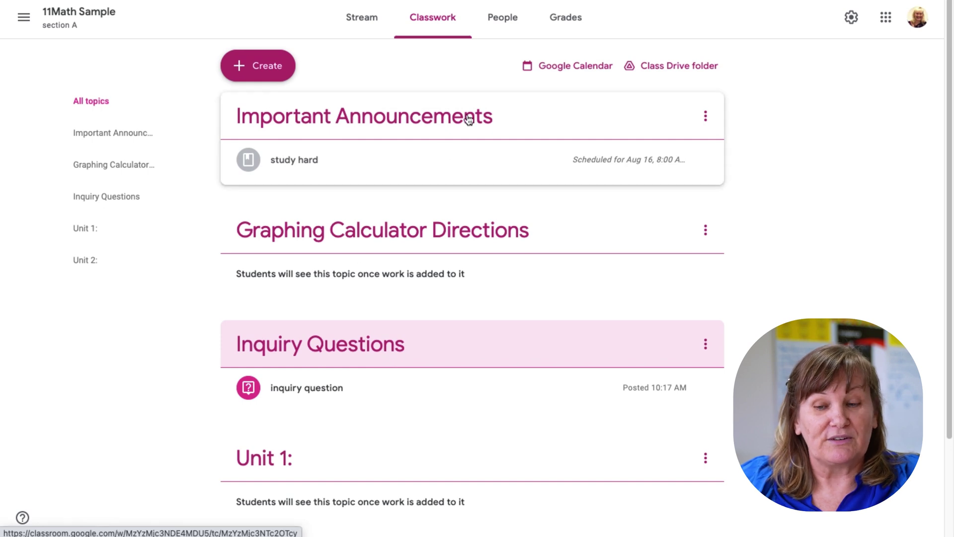
Reuse the other class's Class notes post carrying SL Functions New.pdf
{"action": "left_click", "coordinate": [276, 63]}
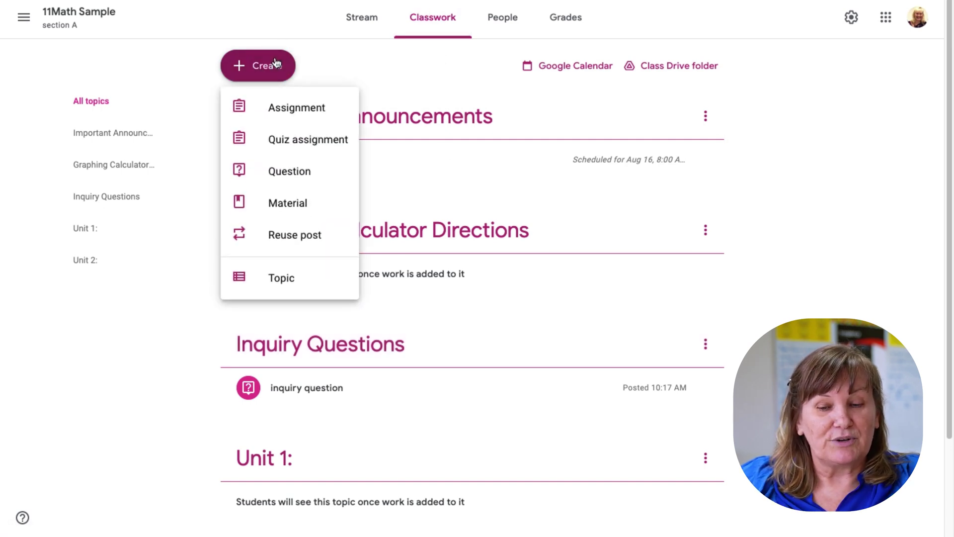
{"action": "left_click", "coordinate": [282, 241]}
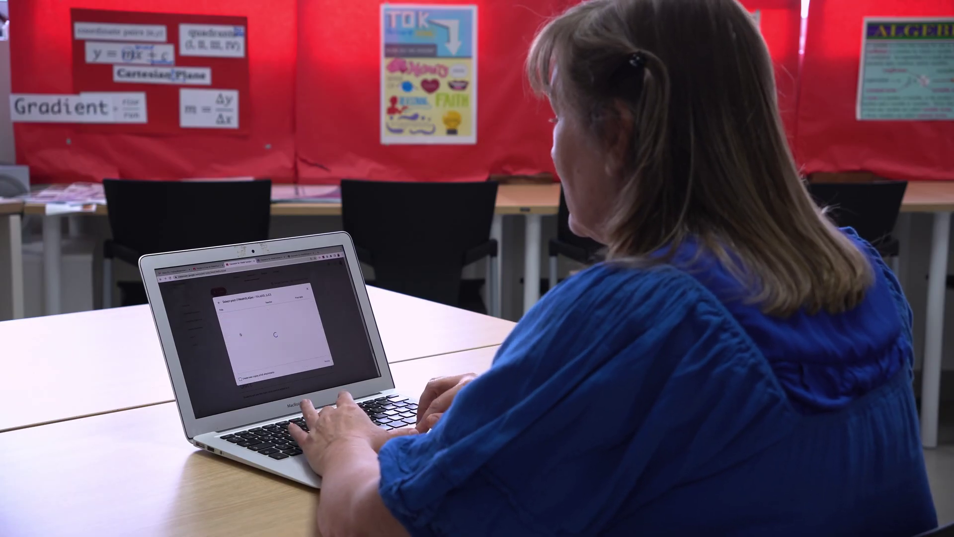
{"action": "scroll", "coordinate": [271, 333], "scroll_direction": "down", "scroll_amount": 5}
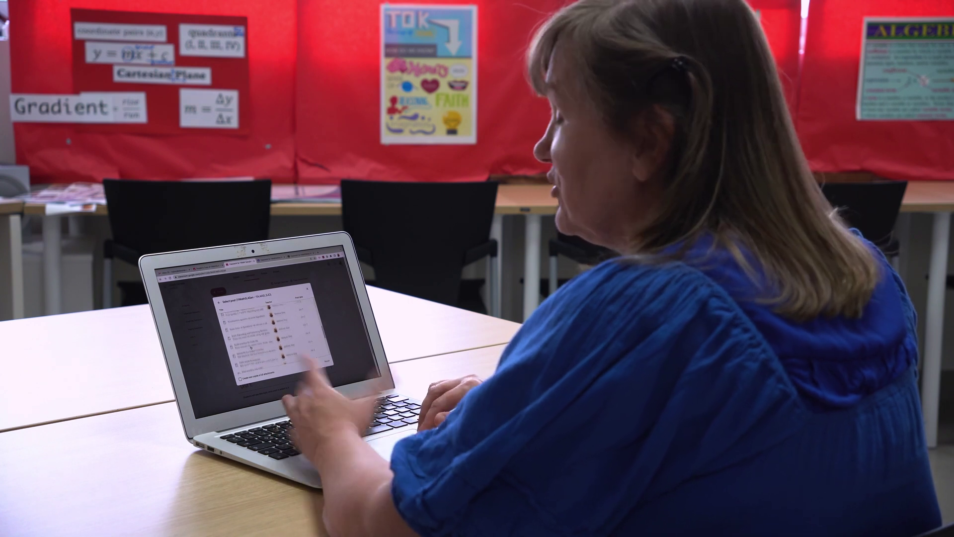
{"action": "scroll", "coordinate": [270, 333], "scroll_direction": "down", "scroll_amount": 5}
{"action": "scroll", "coordinate": [271, 333], "scroll_direction": "down", "scroll_amount": 5}
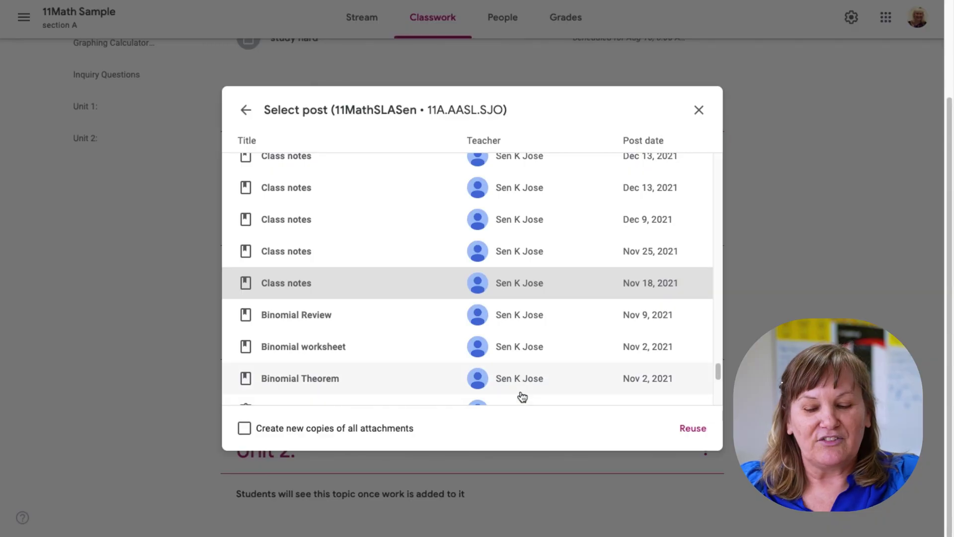
{"action": "left_click", "coordinate": [690, 429]}
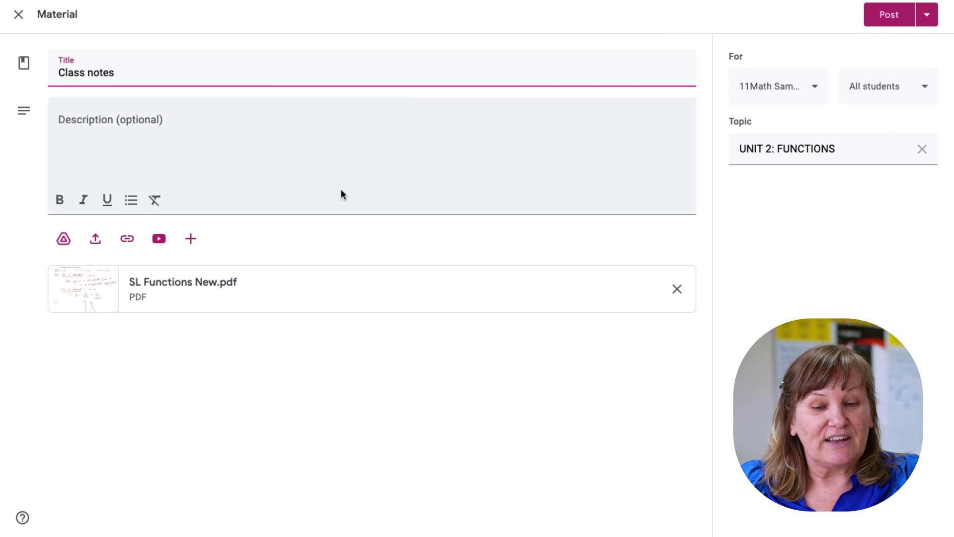
Check the student recipients and change the topic from UNIT 2: FUNCTIONS to Unit 1:
{"action": "left_click", "coordinate": [63, 122]}
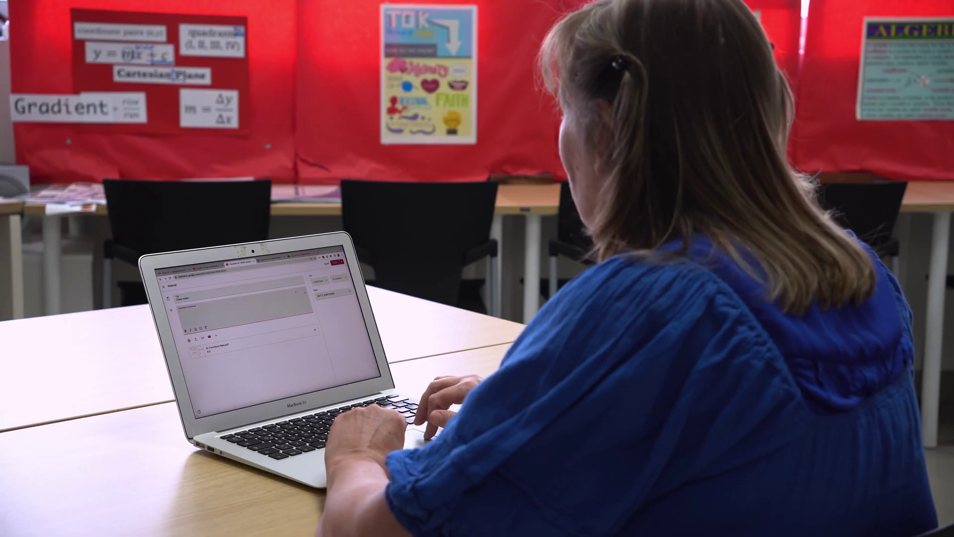
{"action": "left_click", "coordinate": [340, 279]}
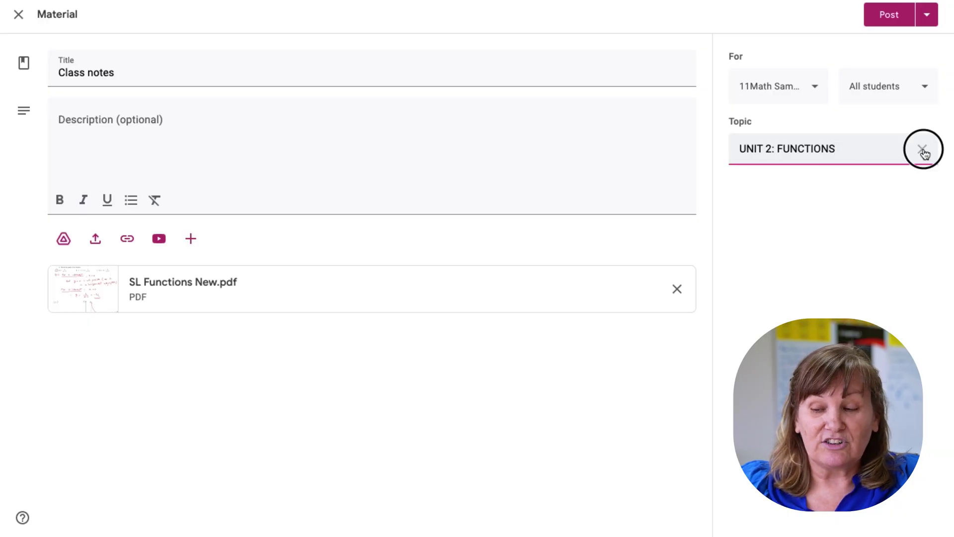
{"action": "left_click", "coordinate": [923, 149]}
{"action": "left_click", "coordinate": [811, 153]}
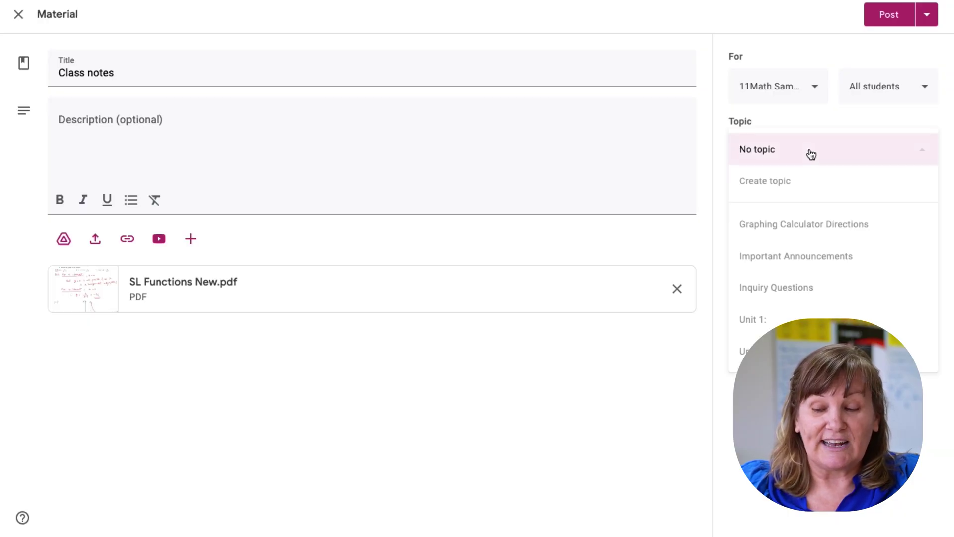
{"action": "left_click", "coordinate": [778, 319]}
Schedule the Class notes material for Jun 6, 2022 at 8:00 AM
{"action": "left_click", "coordinate": [926, 19]}
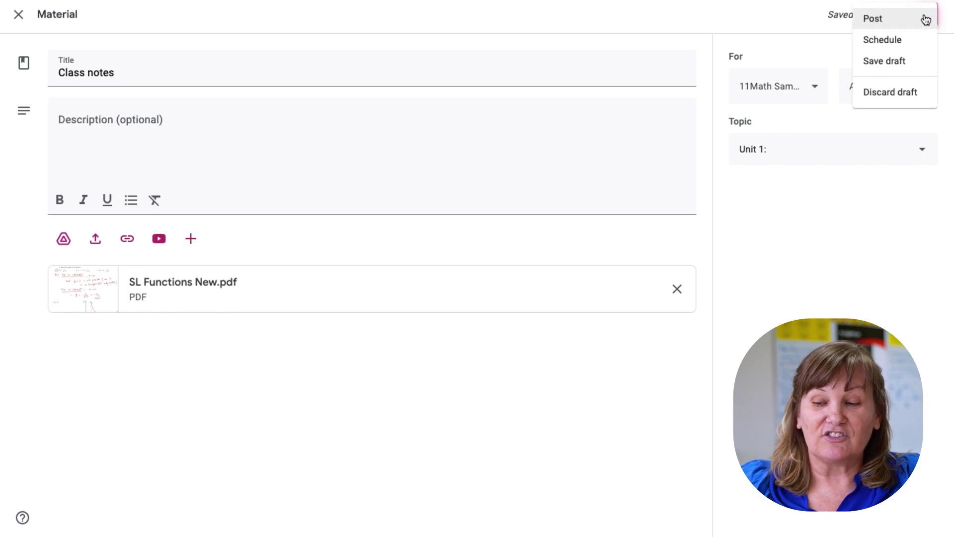
{"action": "left_click", "coordinate": [901, 39]}
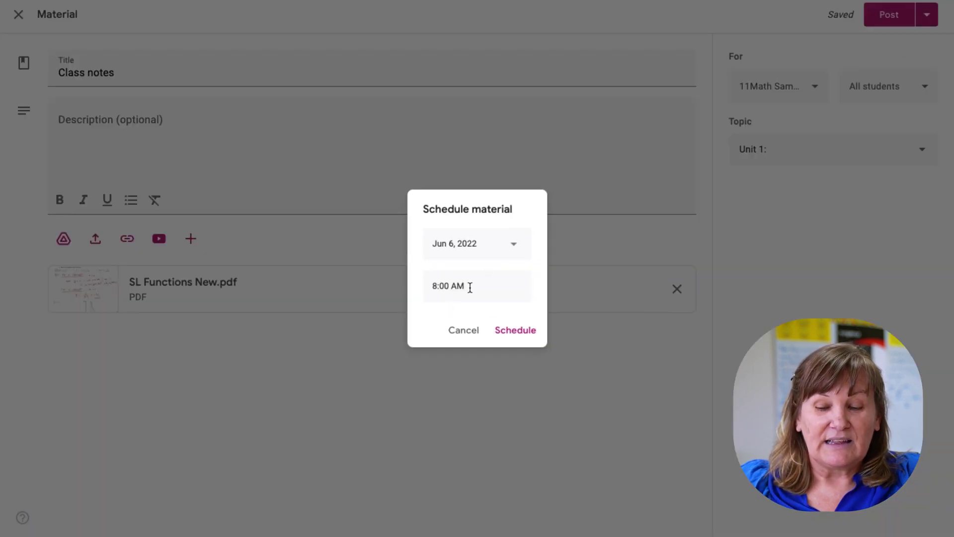
{"action": "left_click", "coordinate": [506, 330]}
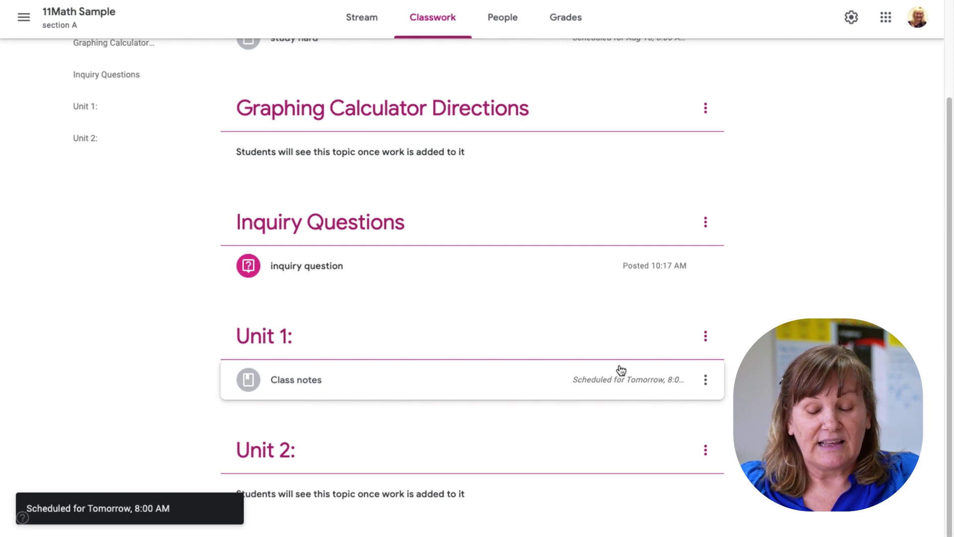
{"action": "scroll", "coordinate": [801, 301], "scroll_direction": "up", "scroll_amount": 3}
Choose a colleague to invite as co-teacher, then go back to Classwork
{"action": "left_click", "coordinate": [509, 19]}
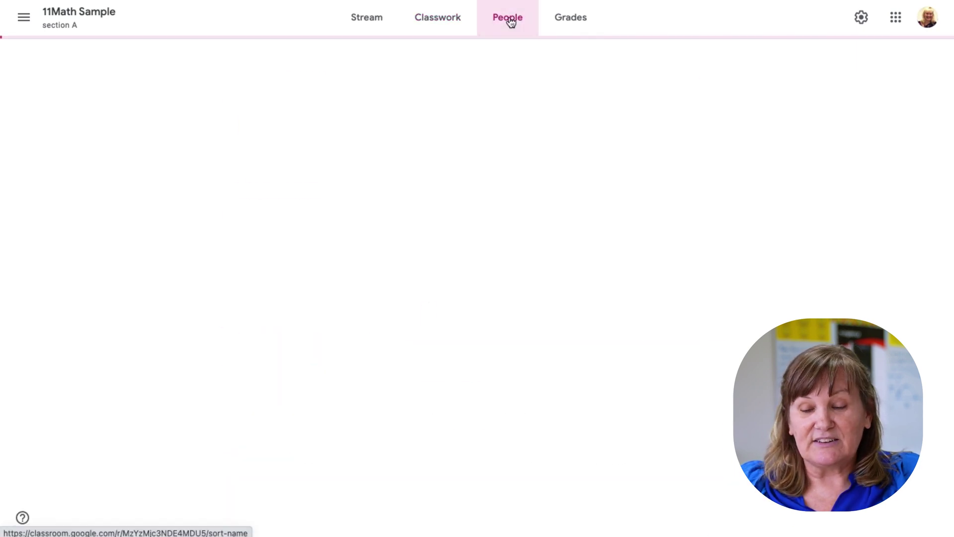
{"action": "left_click", "coordinate": [704, 83]}
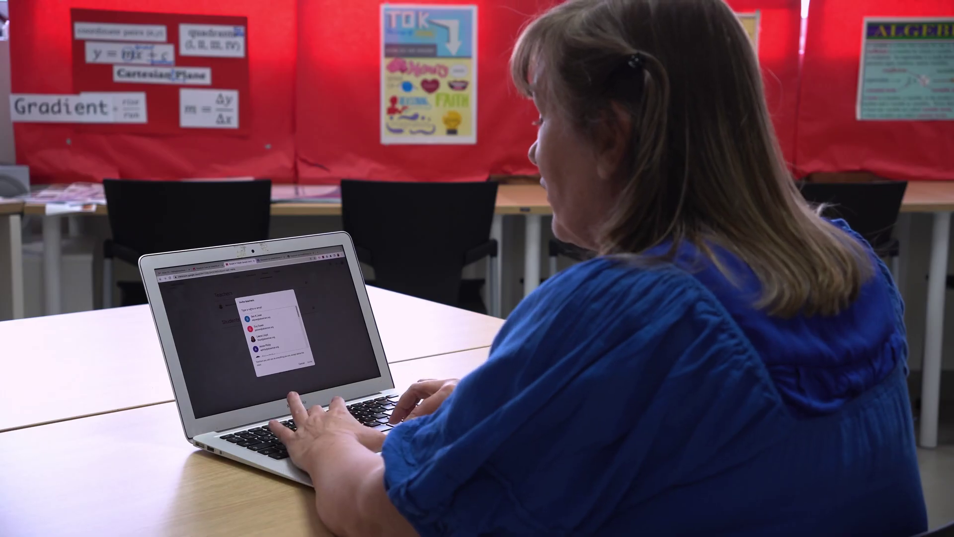
{"action": "left_click", "coordinate": [256, 317]}
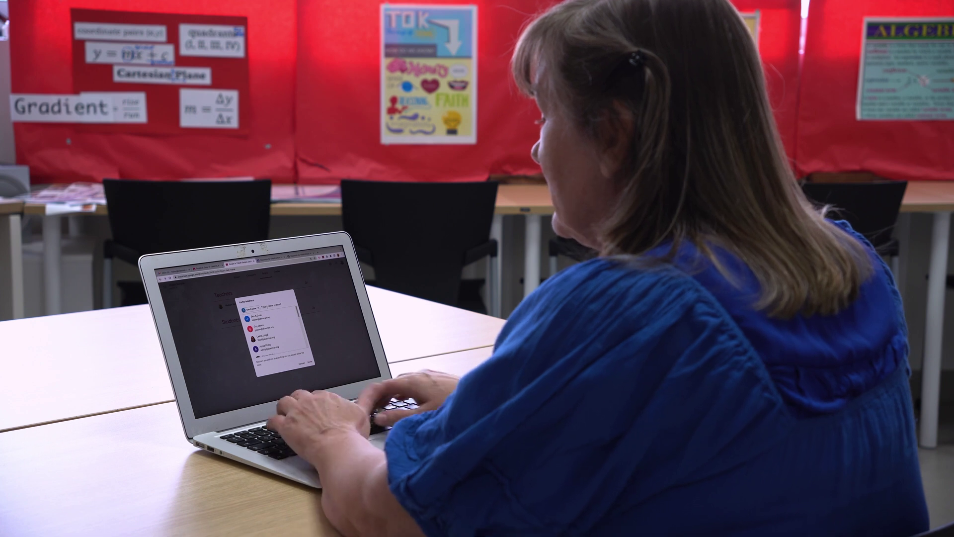
{"action": "type", "text": "guy"}
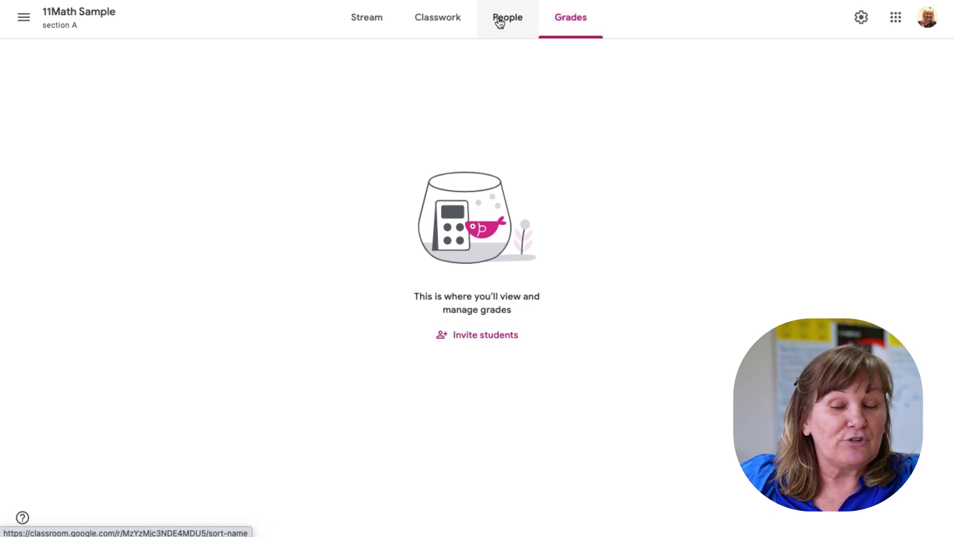
{"action": "left_click", "coordinate": [446, 21]}
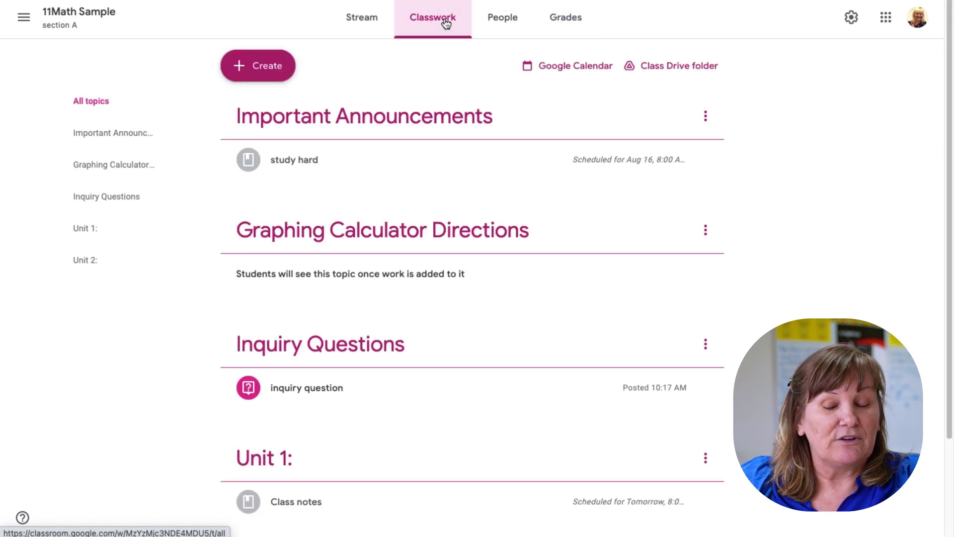